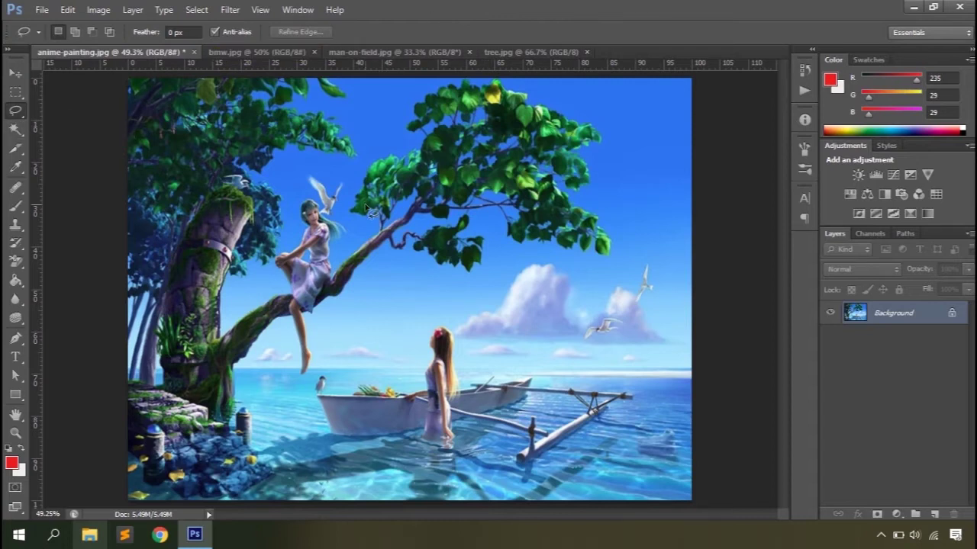
Step: Draw freehand Lasso selections, one over the sky and boat and another around the cloud beside the tree's hanging leaves
left_click_drag(417, 299, 450, 302)
mouse_move(538, 340)
left_mouse_down()
mouse_move(509, 387)
mouse_move(457, 369)
mouse_move(392, 407)
mouse_move(351, 361)
mouse_move(325, 357)
mouse_move(357, 294)
mouse_move(382, 332)
mouse_move(429, 309)
left_mouse_up()
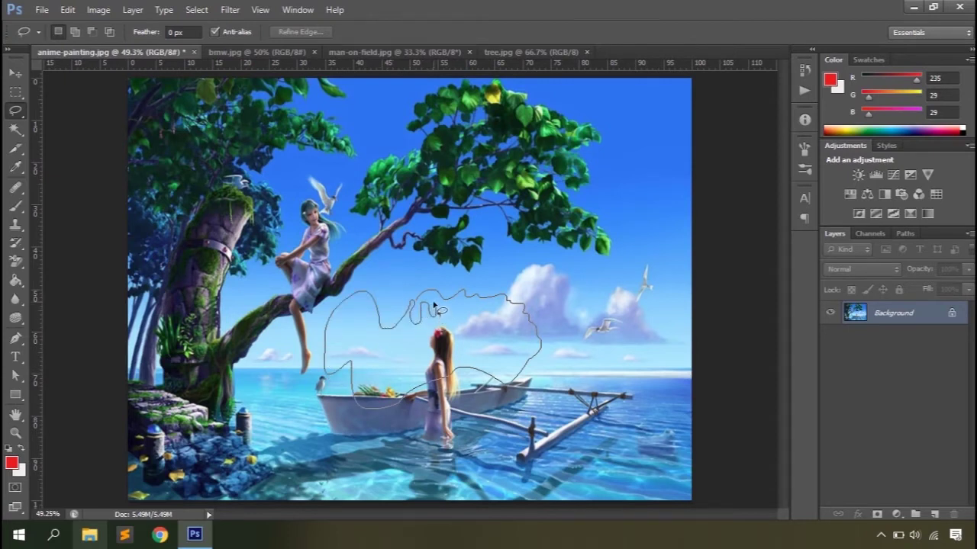
left_click_drag(429, 309, 429, 312)
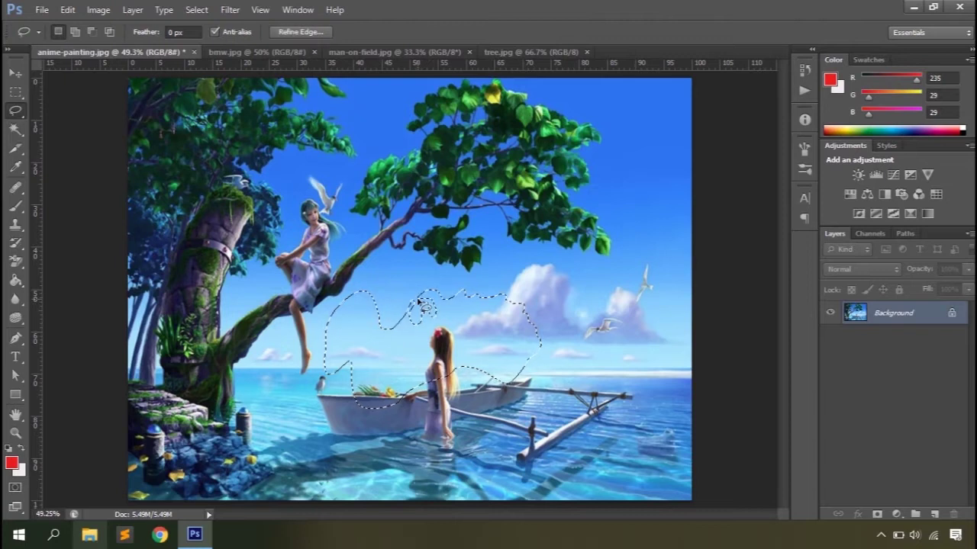
mouse_move(509, 267)
left_mouse_down()
mouse_move(620, 234)
mouse_move(623, 312)
left_mouse_up()
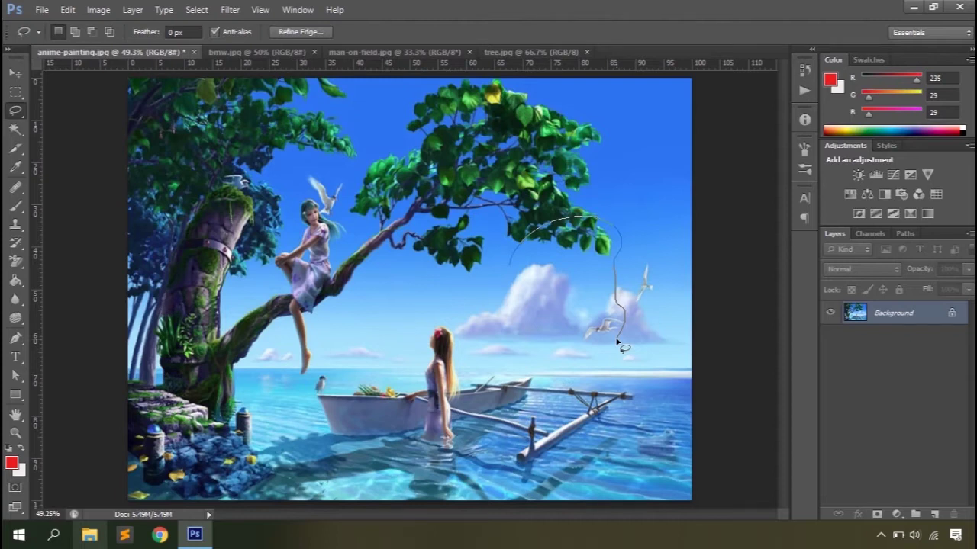
left_click_drag(618, 344, 618, 342)
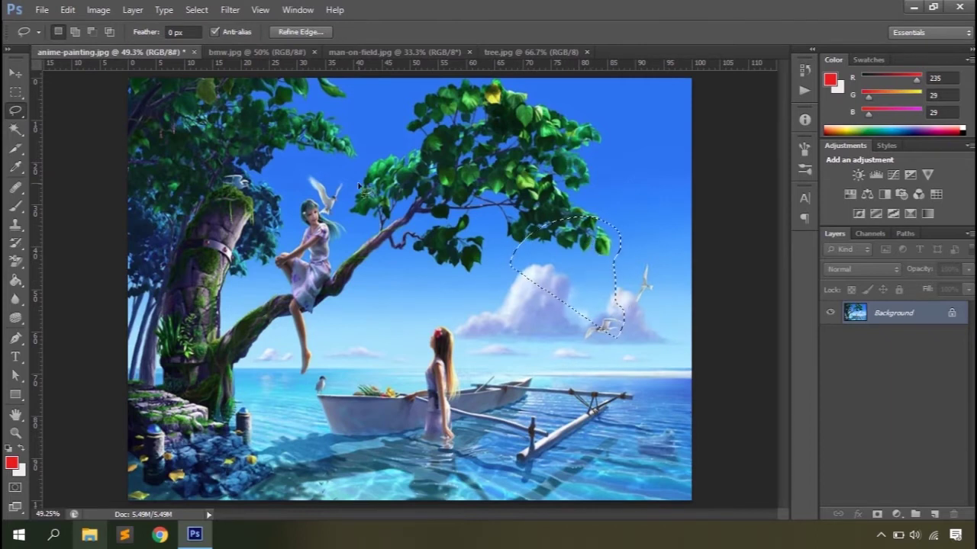
Step: Outline the boat, its outrigger and the standing woman with a closed Polygonal Lasso selection
right_click(15, 110)
left_click(42, 123)
left_click(383, 322)
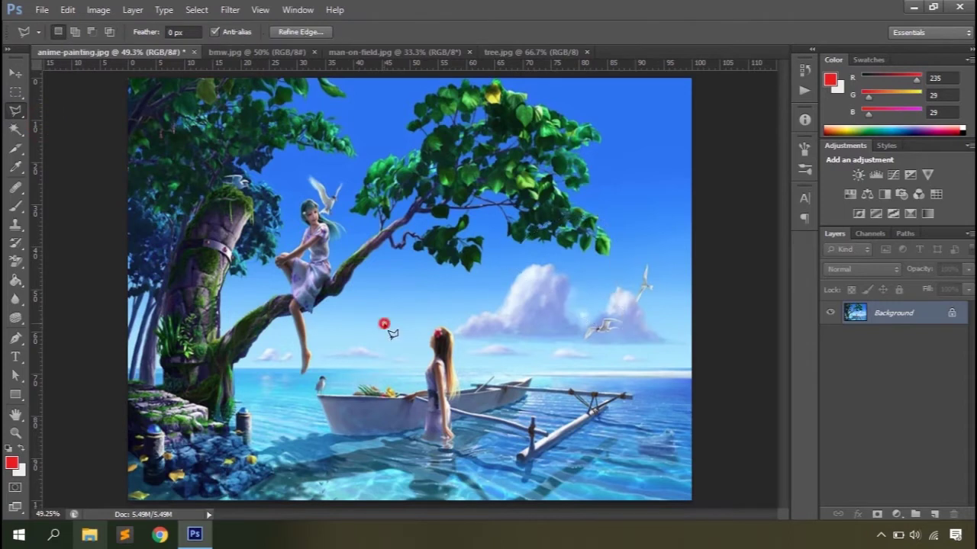
left_click(449, 280)
left_click(514, 324)
left_click(514, 352)
left_click(652, 387)
left_click(603, 471)
left_click(391, 470)
left_click(391, 437)
left_click(312, 440)
left_click(319, 356)
left_click(380, 360)
double_click(338, 337)
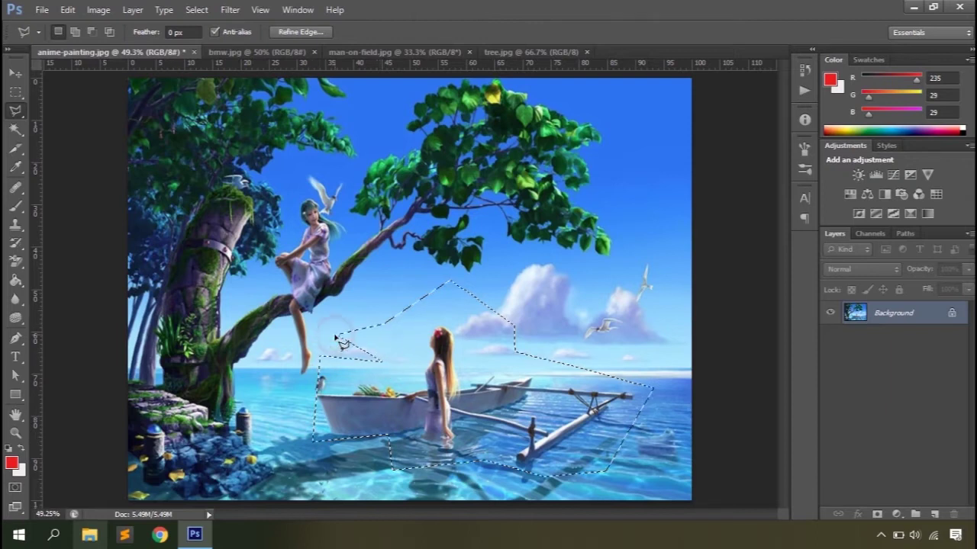
Step: Draw a five-cornered Polygonal Lasso selection around the boat hull and standing woman, and deselect it
left_click(441, 296)
left_click(502, 321)
left_click(421, 321)
left_click(288, 411)
left_click(500, 452)
left_click(554, 349)
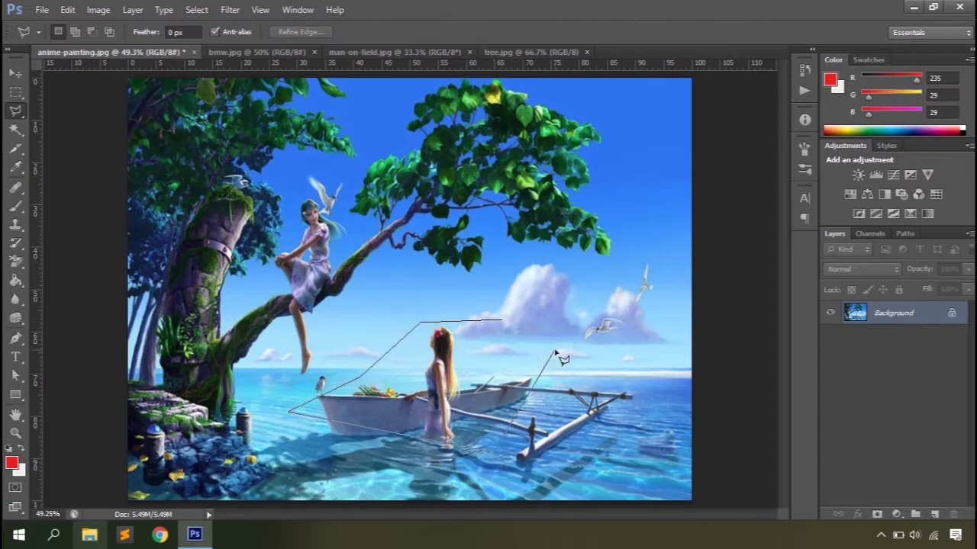
left_click(502, 322)
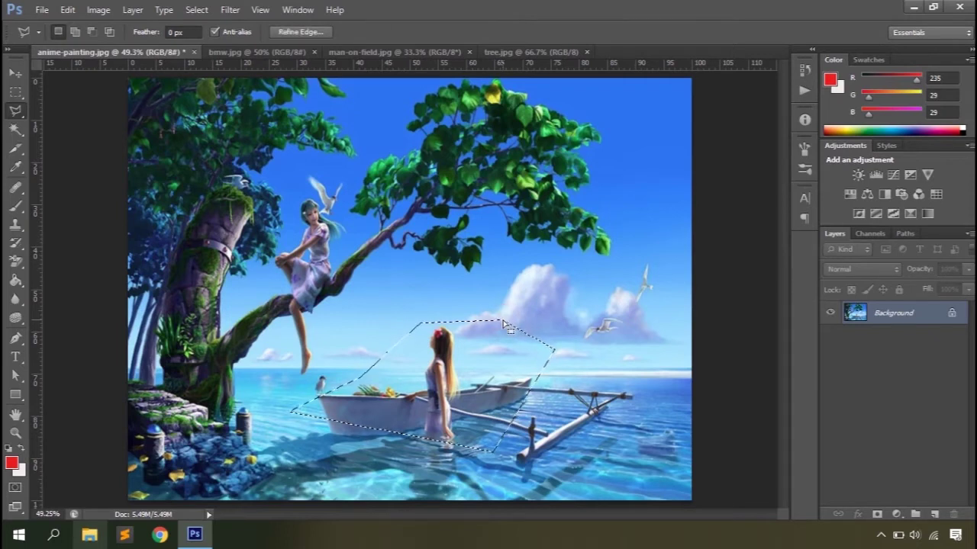
right_click(433, 384)
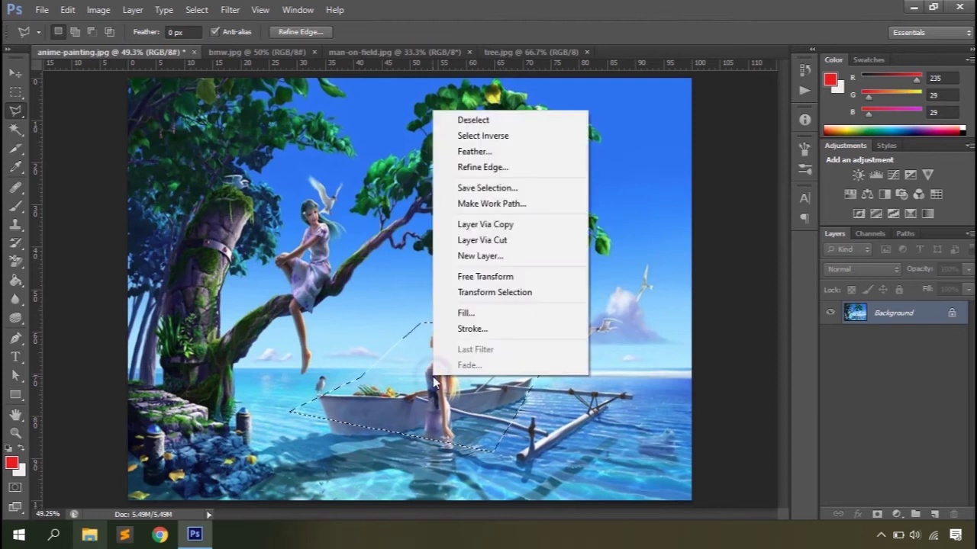
left_click(425, 387)
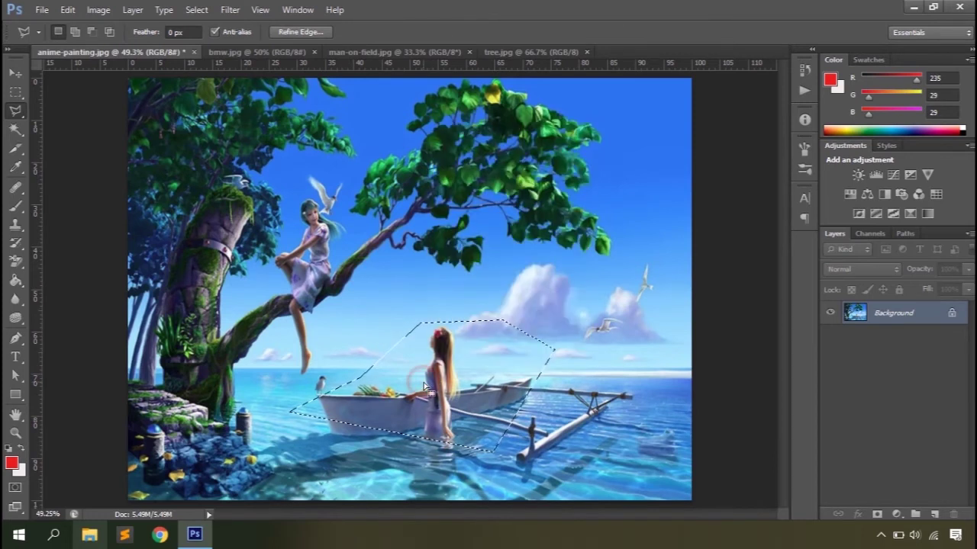
key("ctrl+d")
Step: Trace the girl sitting on the branch with the Magnetic Lasso Tool, inspect the selection's edges up close and deselect it
left_click(17, 112)
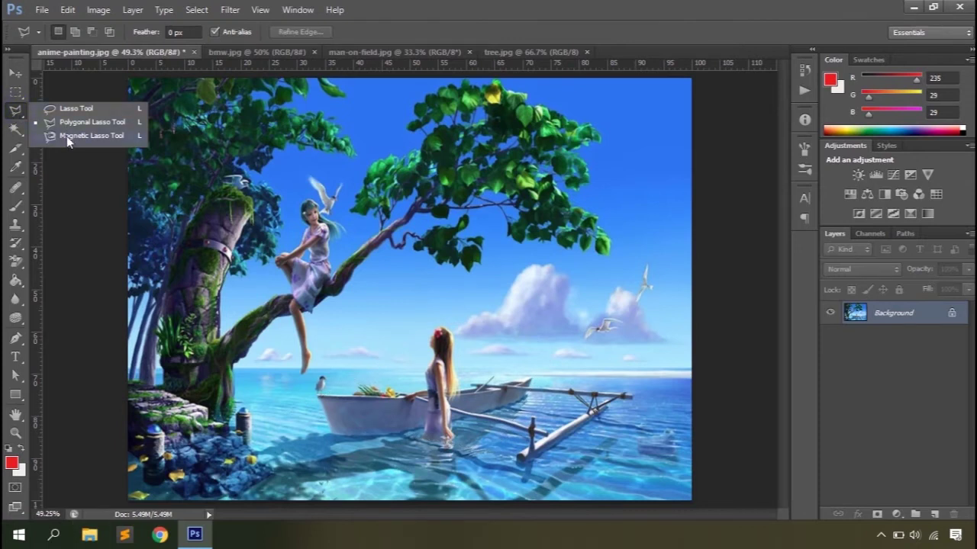
left_click(66, 136)
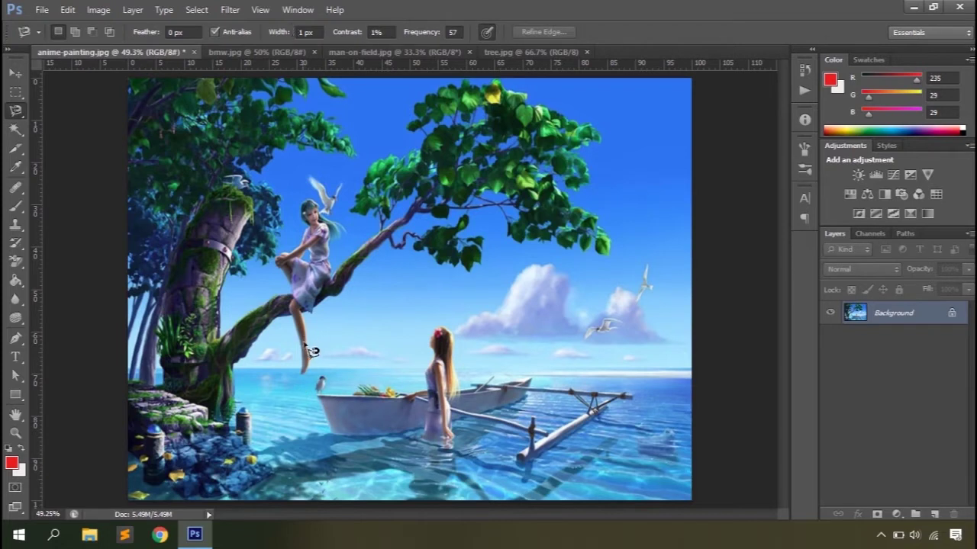
left_click(306, 367)
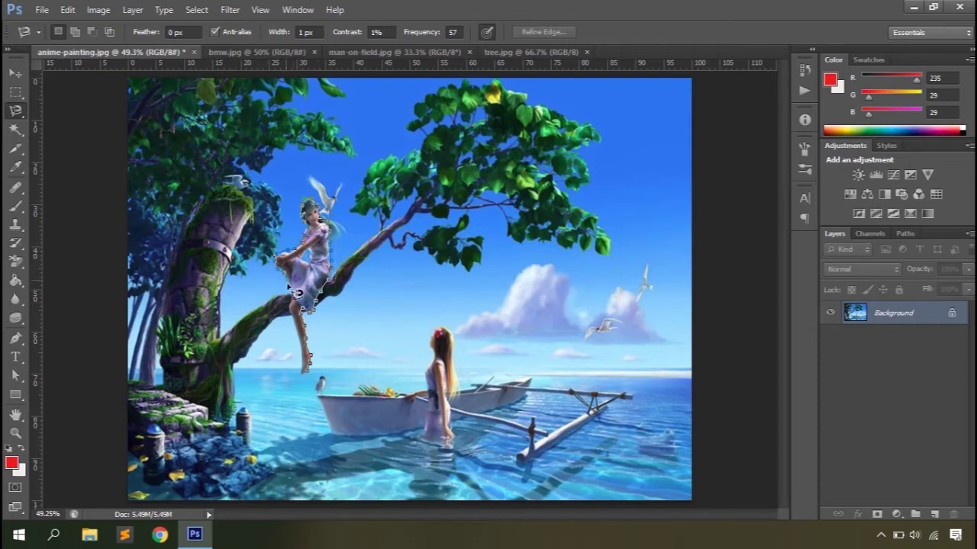
left_click(308, 376)
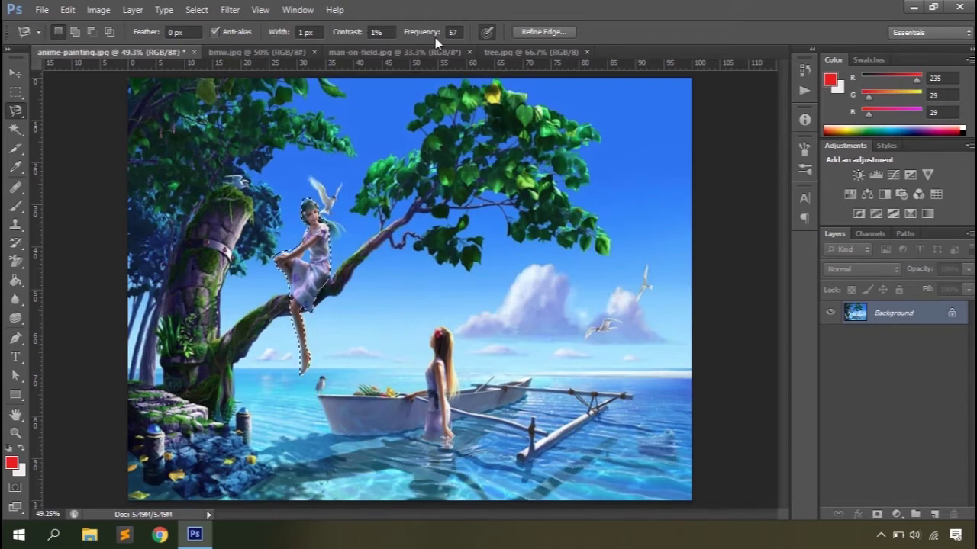
key("ctrl+plus")
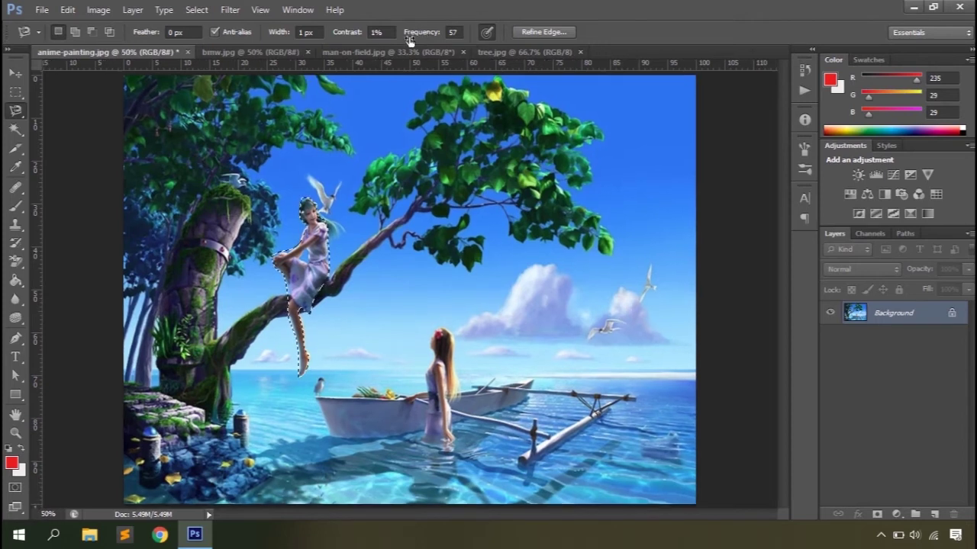
key("ctrl+plus")
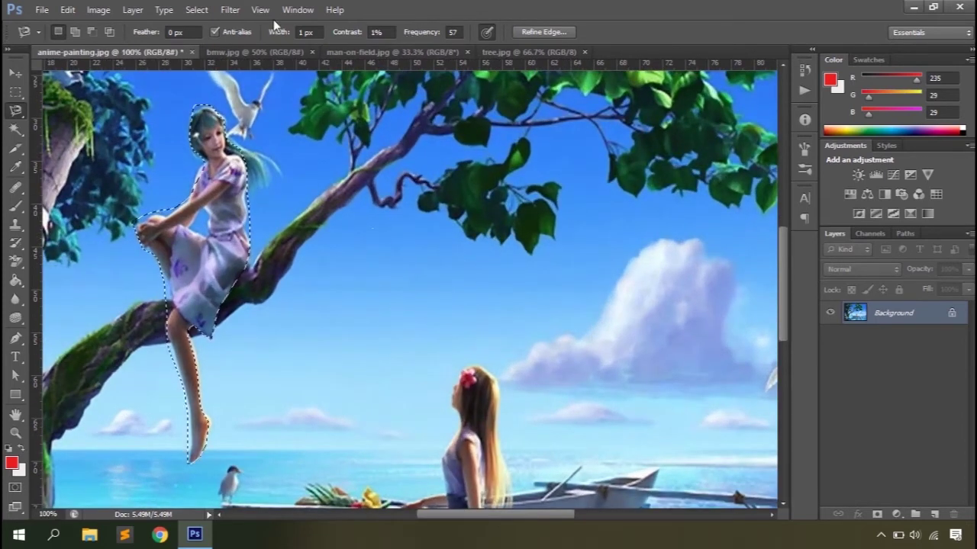
key("ctrl+d")
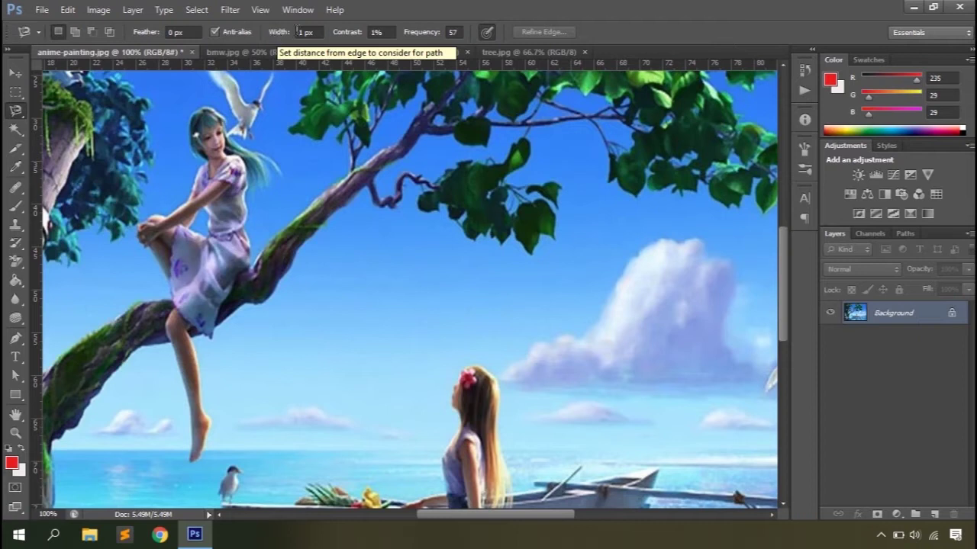
Step: Set the Magnetic Lasso width to 20 px and test it by tracing the seated girl, clearing the selection
left_click_drag(277, 39, 279, 41)
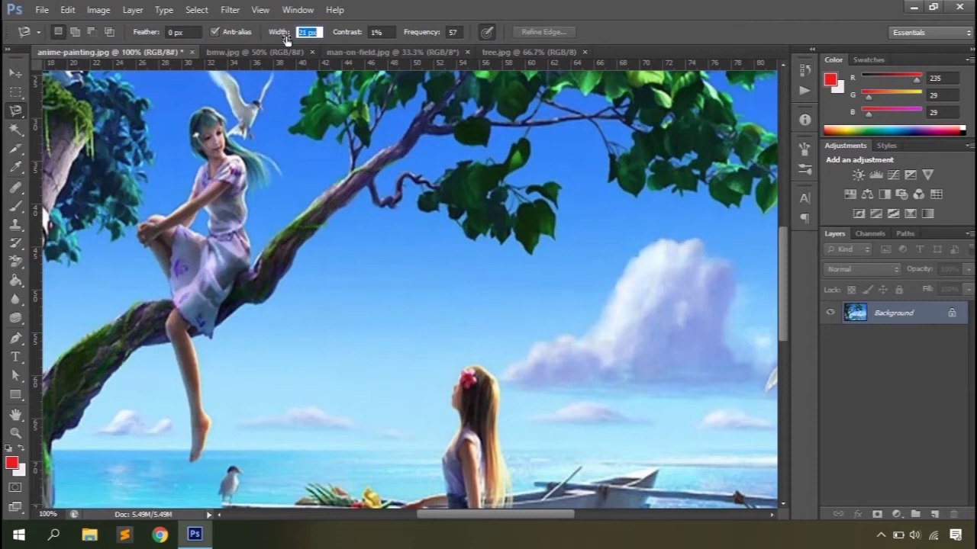
key("Return")
left_click(209, 425)
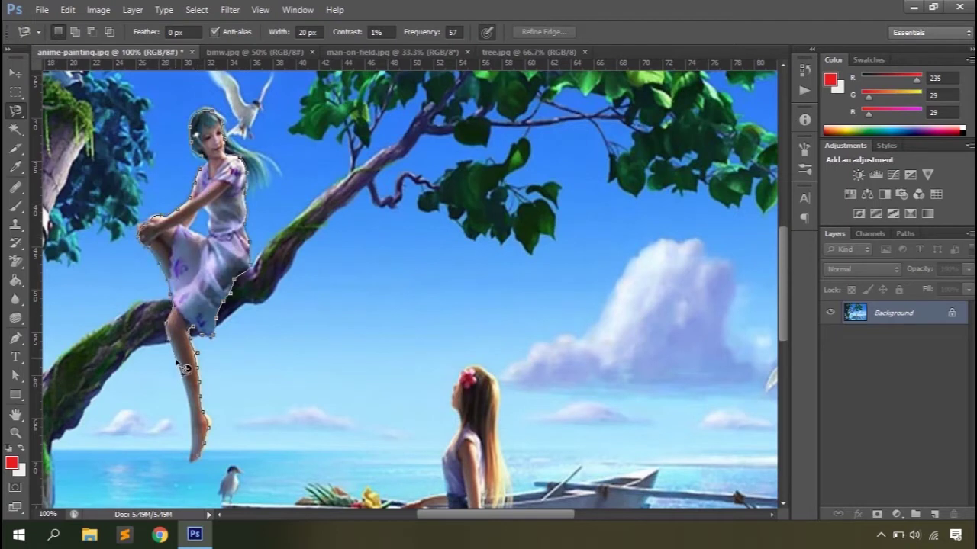
double_click(205, 466)
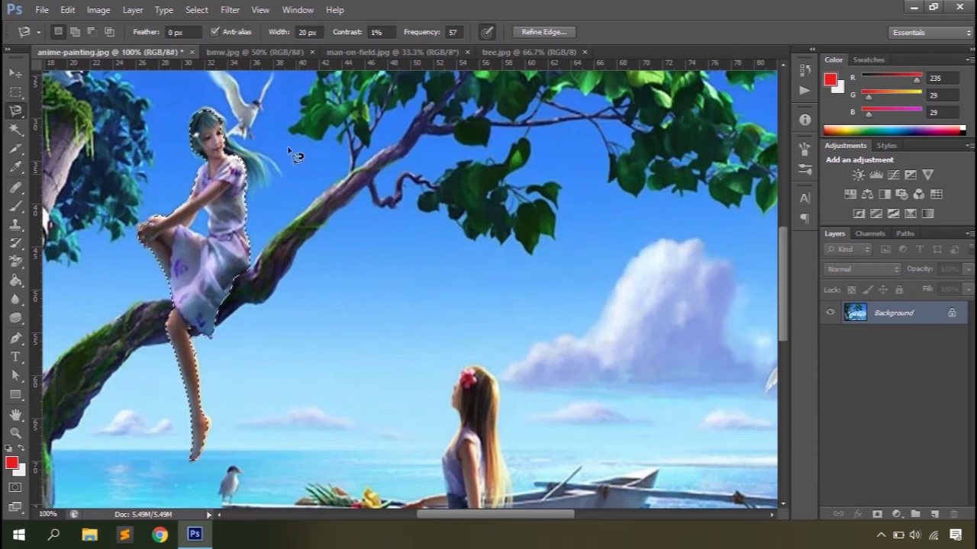
key("ctrl+d")
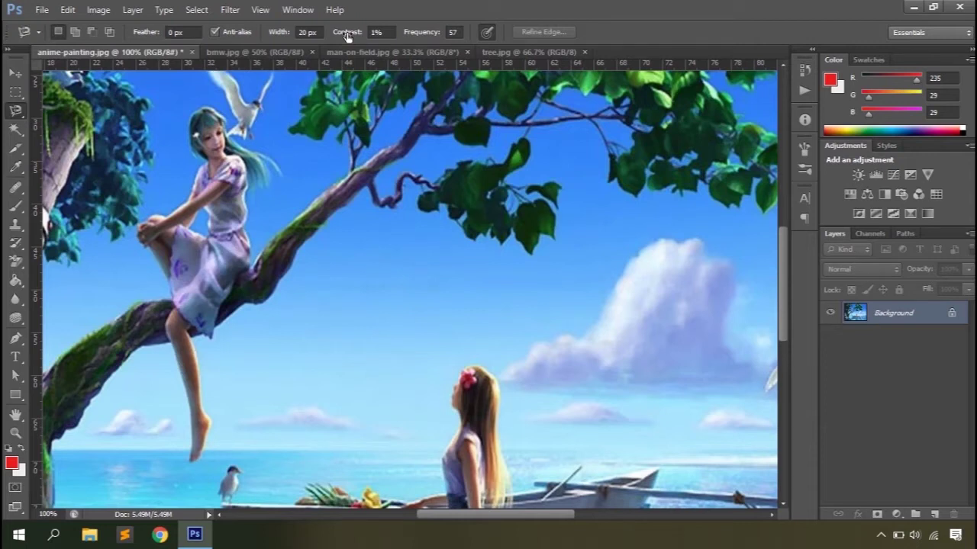
Step: Set the Magnetic Lasso contrast to 31% and test it by tracing the seated girl, clearing the selection
left_click_drag(347, 34, 362, 38)
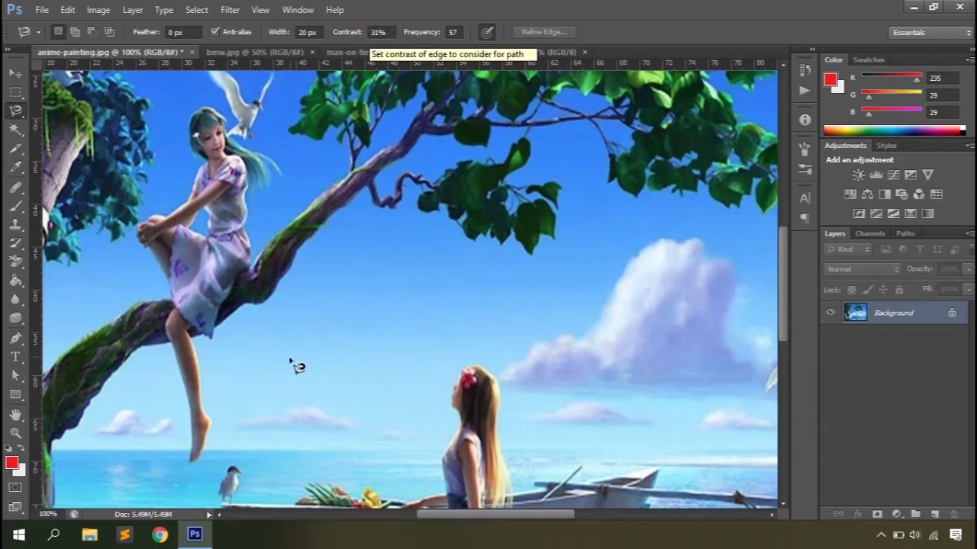
left_click(195, 459)
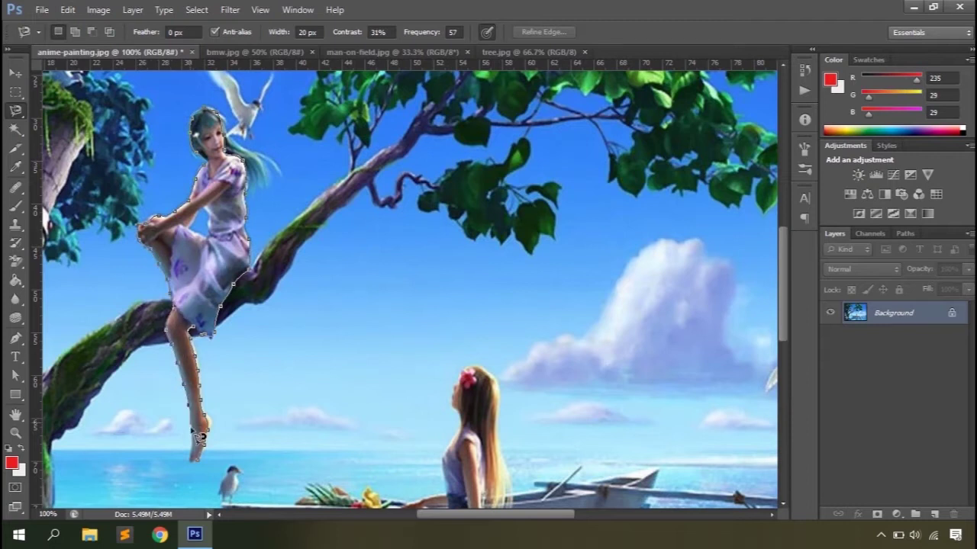
double_click(206, 472)
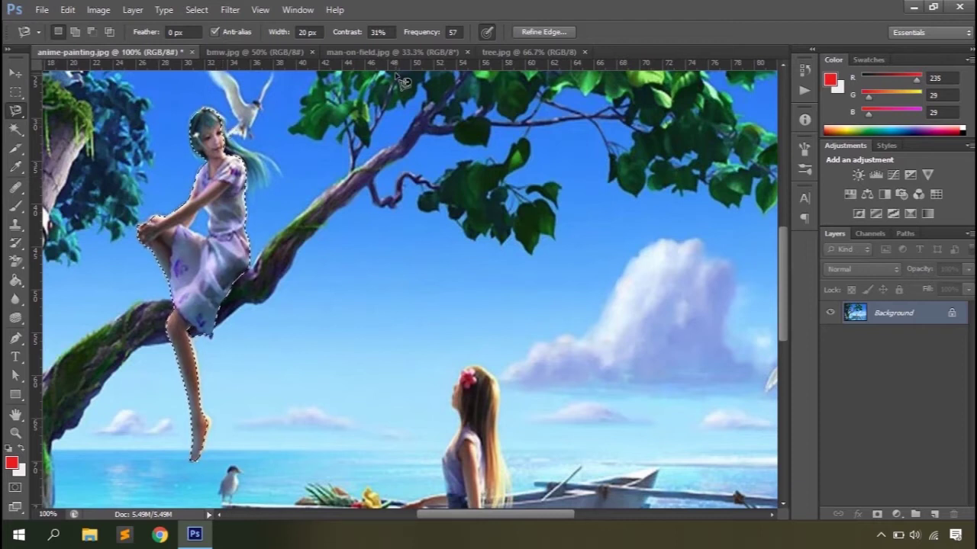
key("ctrl+d")
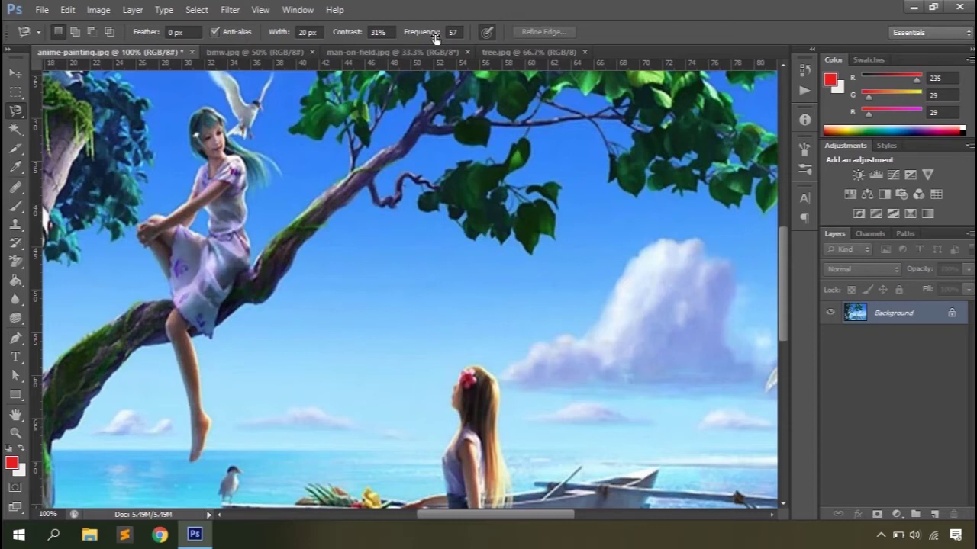
Step: Set the Magnetic Lasso frequency to 8 and test it by tracing the seated girl, clearing the selection
left_click(434, 35)
type("8")
left_click(192, 464)
mouse_move(211, 443)
left_mouse_down()
mouse_move(189, 327)
mouse_move(213, 318)
mouse_move(244, 267)
mouse_move(249, 164)
mouse_move(213, 113)
mouse_move(199, 110)
mouse_move(191, 124)
mouse_move(203, 164)
mouse_move(189, 202)
mouse_move(136, 227)
mouse_move(164, 271)
mouse_move(195, 462)
left_mouse_up()
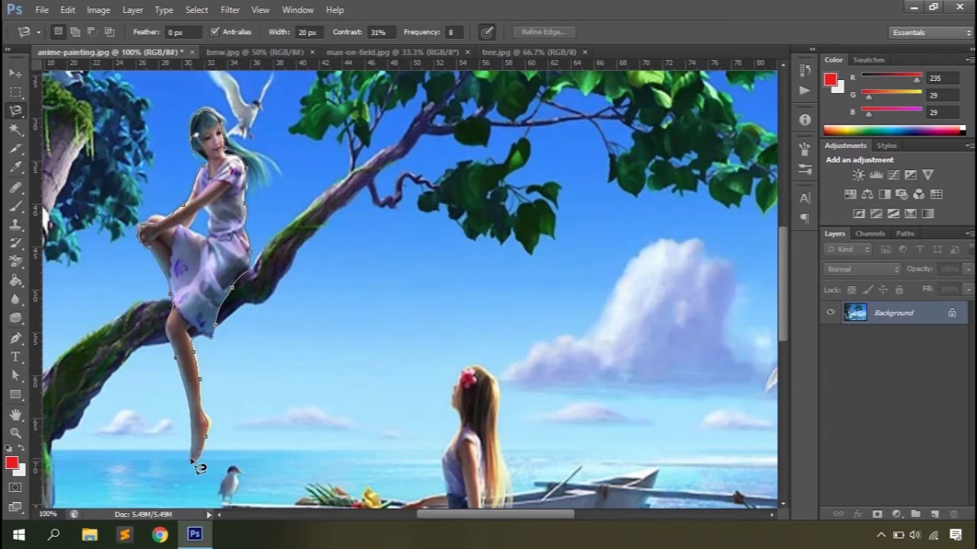
left_click(197, 462)
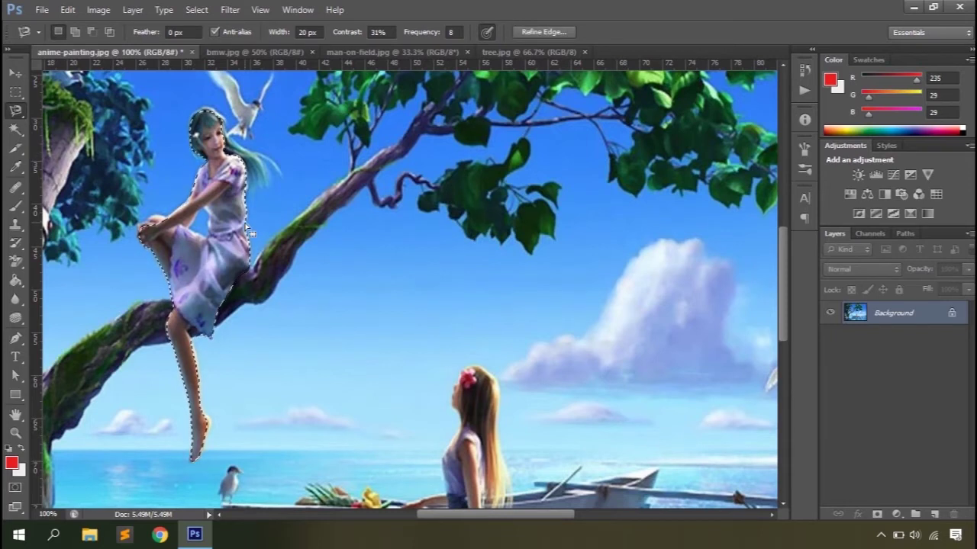
key("ctrl+d")
Step: Set the Magnetic Lasso frequency to 100 and select the seated girl by tracing her outline from the foot
left_click(453, 32)
type("100")
key("Return")
left_click(193, 461)
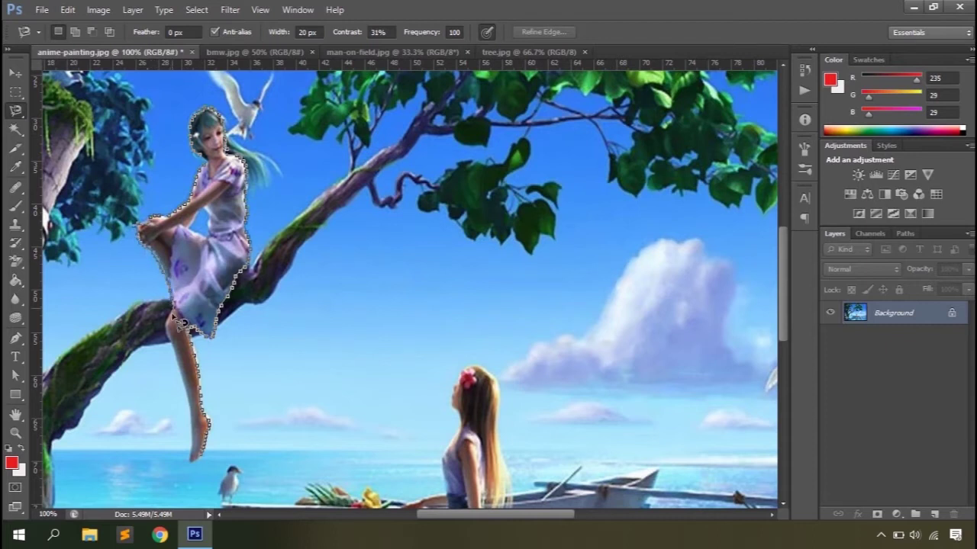
left_click(208, 463)
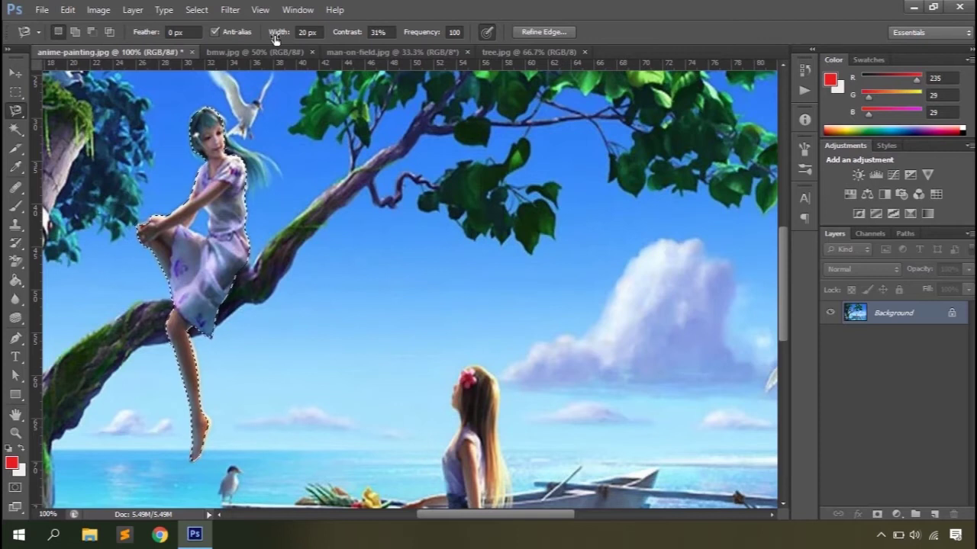
Step: Turn off pen pressure for the Magnetic Lasso and add the girl's flowing hair to the existing selection
left_click(487, 32)
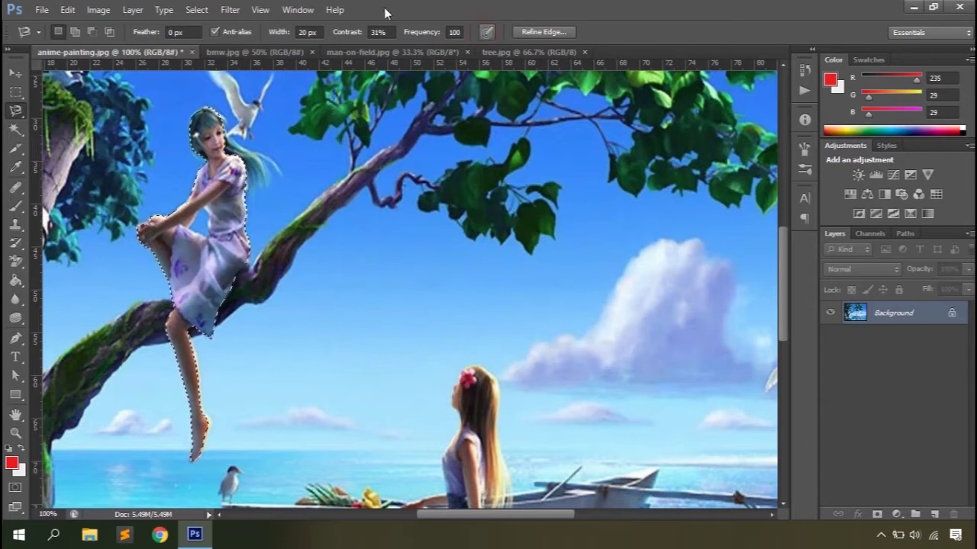
left_click(93, 32)
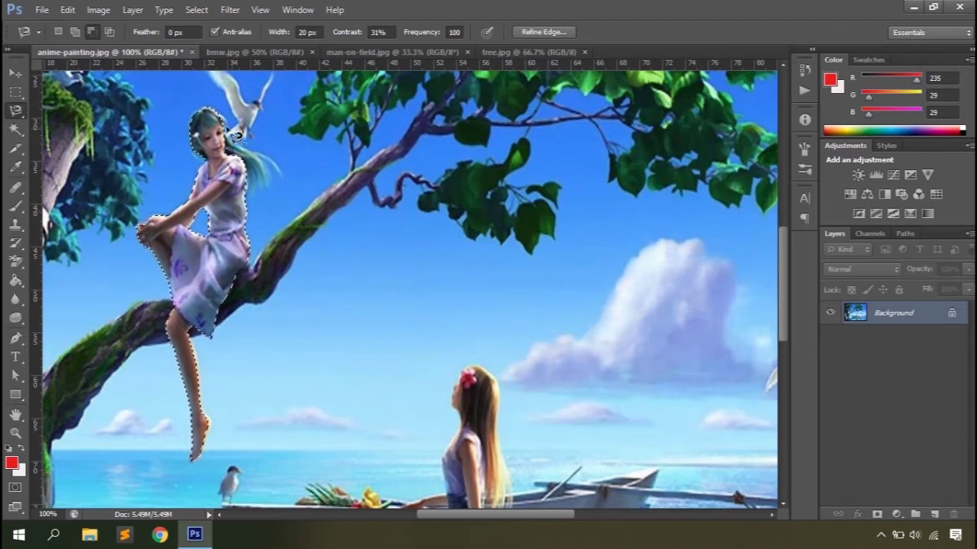
key("shift")
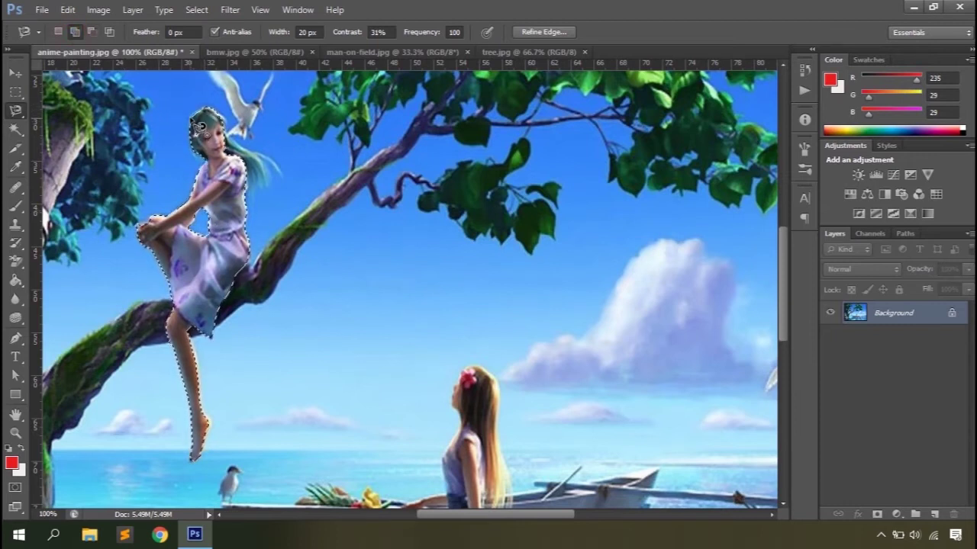
left_click(217, 113)
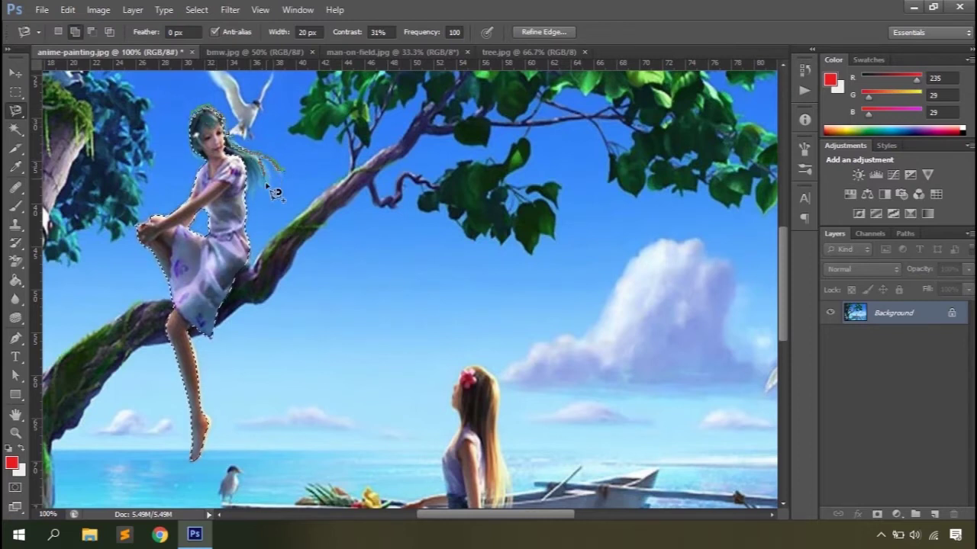
left_click(215, 113)
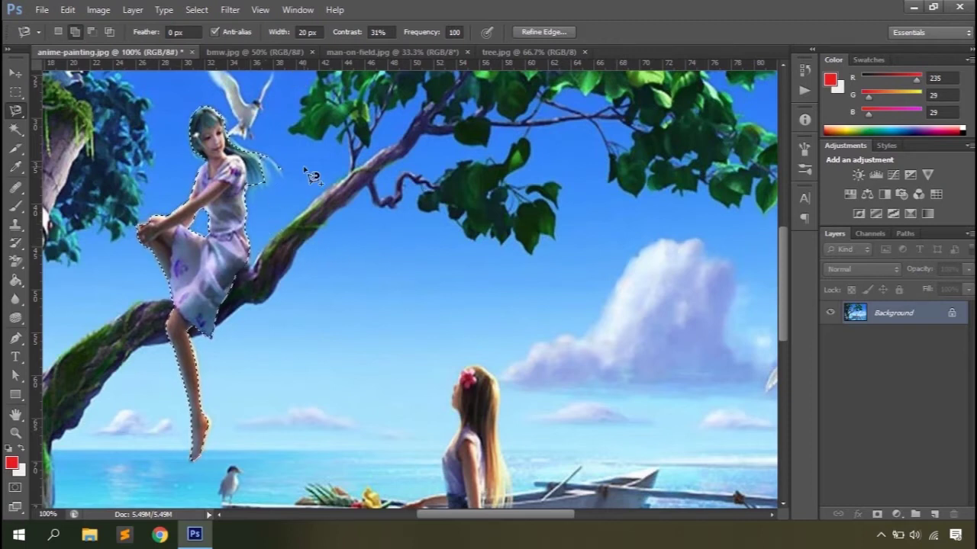
Step: Set the lasso to new selection mode, clear the girl's selection and switch to the Quick Selection tool
left_click(58, 32)
key("ctrl+d")
left_click(16, 131)
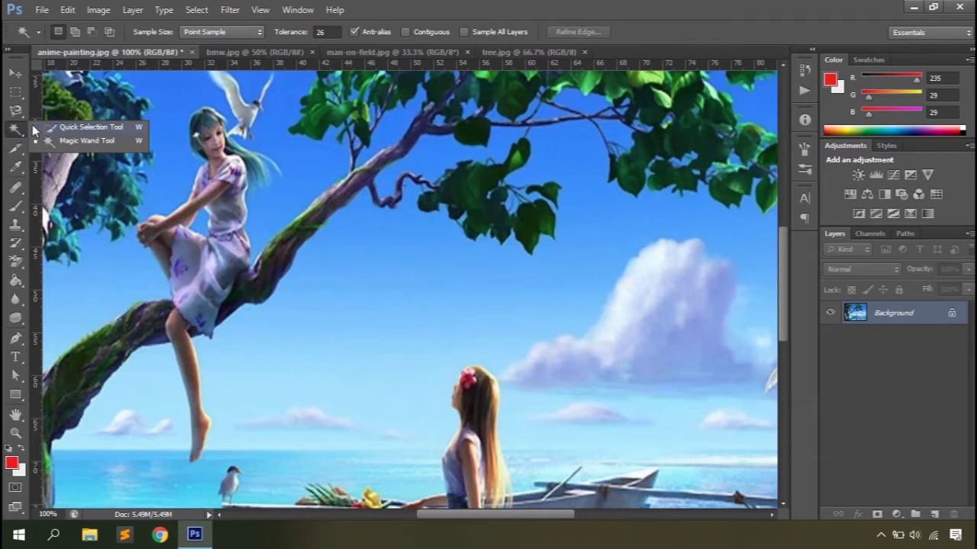
left_click(75, 129)
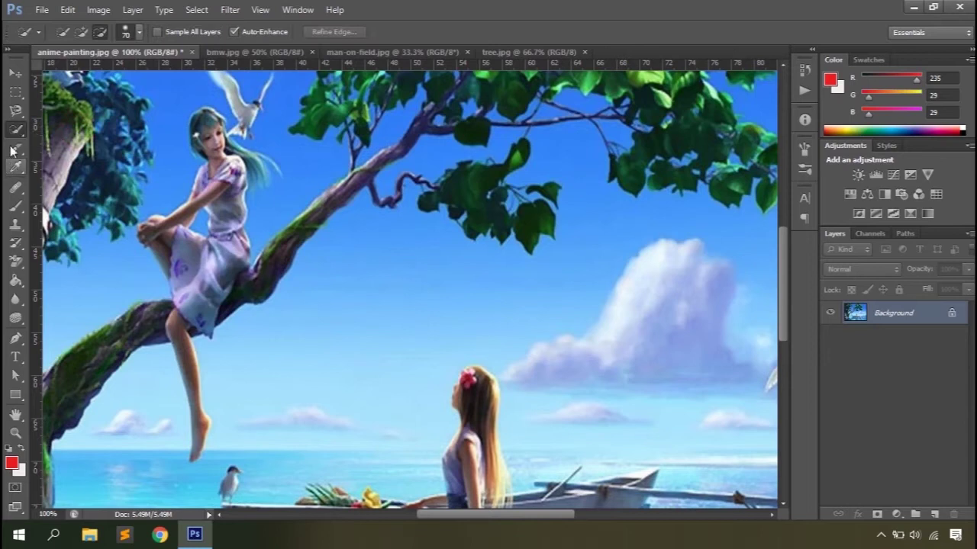
Step: Set the Quick Selection brush size to 152 px and its hardness to 100%
left_click(83, 34)
left_click(140, 36)
left_click_drag(107, 74, 148, 74)
mouse_move(102, 108)
left_mouse_down()
mouse_move(145, 110)
mouse_move(52, 112)
mouse_move(197, 102)
left_mouse_up()
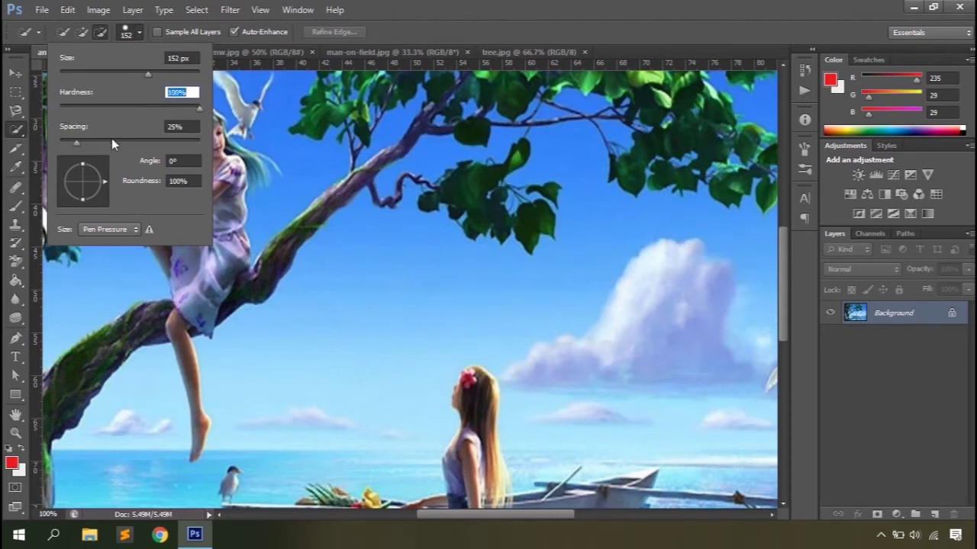
Step: Set the Quick Selection brush spacing to 300% and test it with a stroke across the sky, clearing the selection
left_click_drag(76, 141, 150, 147)
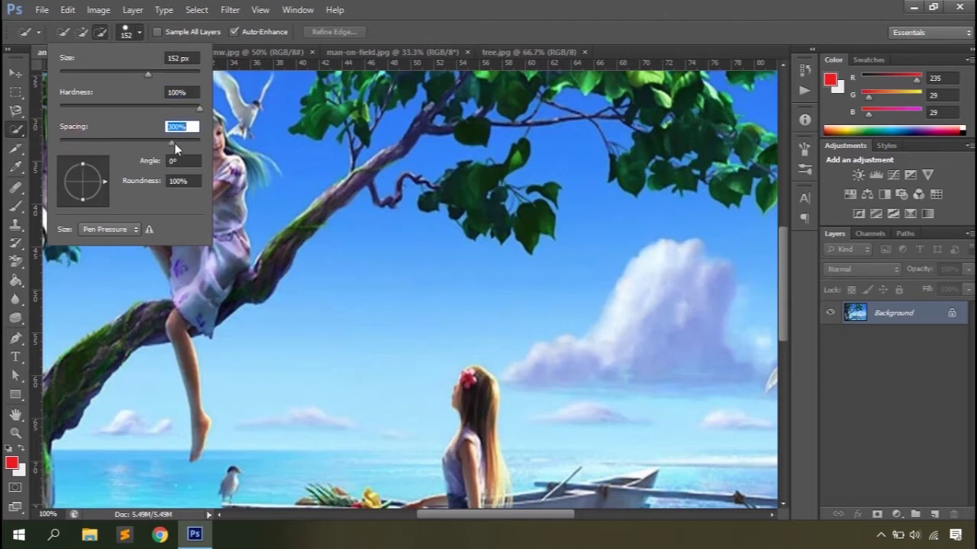
mouse_move(407, 211)
left_mouse_down()
mouse_move(475, 203)
mouse_move(447, 327)
mouse_move(427, 276)
mouse_move(380, 284)
mouse_move(309, 215)
left_mouse_up()
key("ctrl+d")
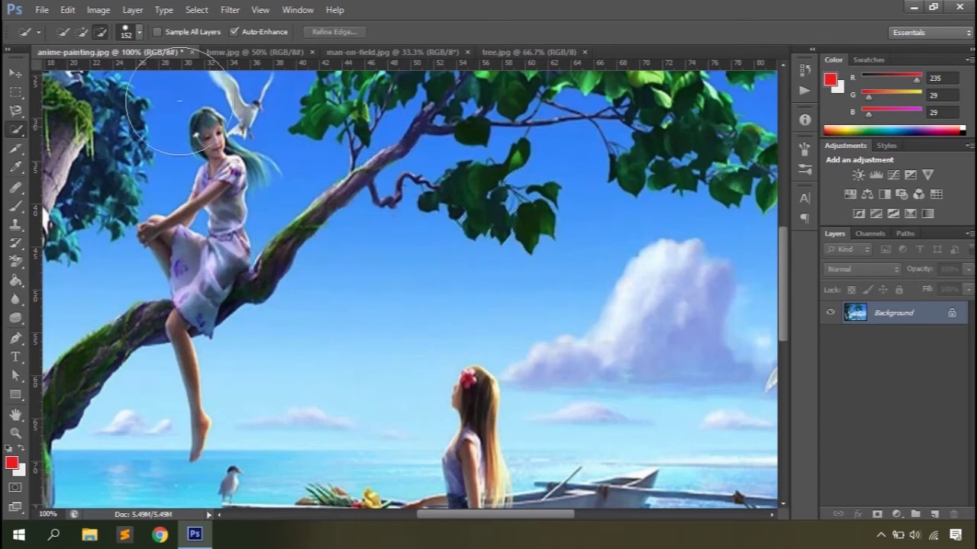
Step: Set the Quick Selection brush spacing to 83% and its angle to -7°
left_click(138, 34)
left_click(141, 144)
mouse_move(141, 144)
left_mouse_down()
mouse_move(150, 142)
mouse_move(103, 179)
mouse_move(122, 187)
mouse_move(102, 200)
mouse_move(121, 186)
left_mouse_up()
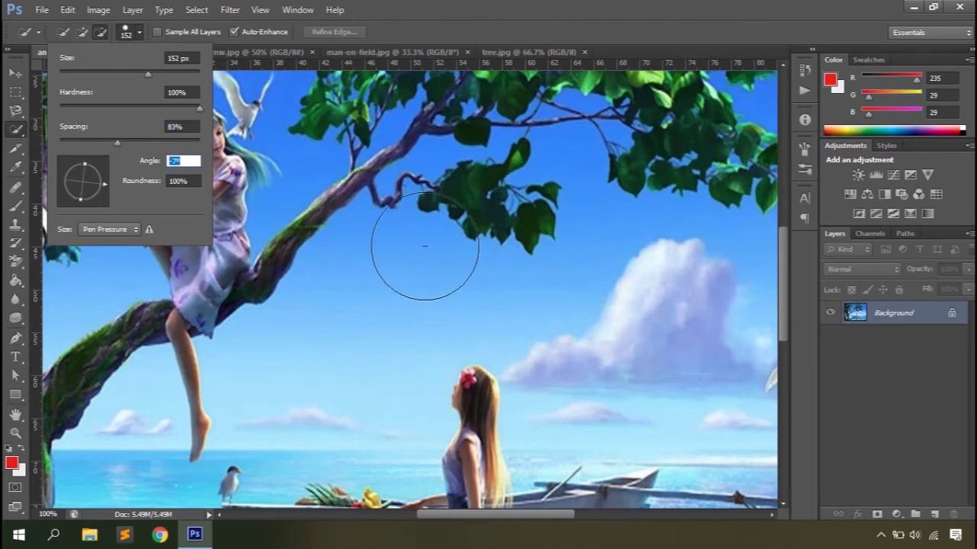
key("Return")
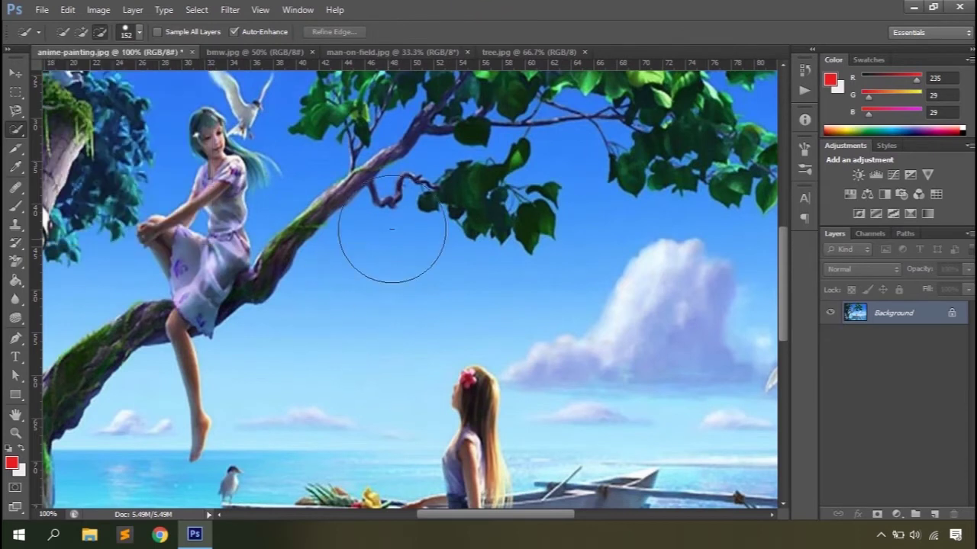
Step: Enlarge the Quick Selection brush to 500 px
key("bracketright")
key("bracketright")
key("bracketright")
key("bracketright")
key("bracketright")
key("bracketright")
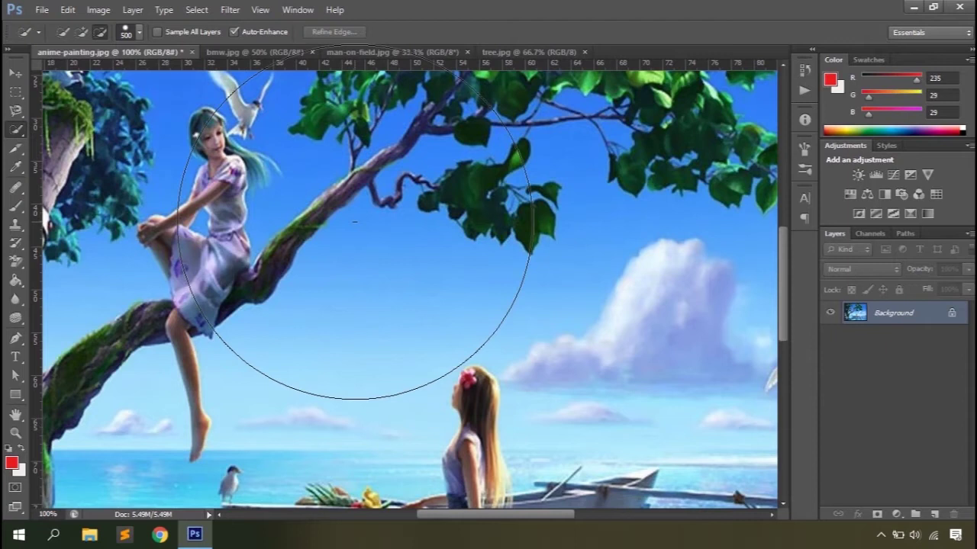
Step: Reduce the Quick Selection brush to 60 px
key("bracketleft")
key("bracketleft")
key("bracketleft")
key("bracketleft")
key("bracketleft")
key("bracketleft")
key("bracketleft")
key("bracketleft")
key("bracketleft")
key("bracketleft")
key("bracketleft")
key("bracketleft")
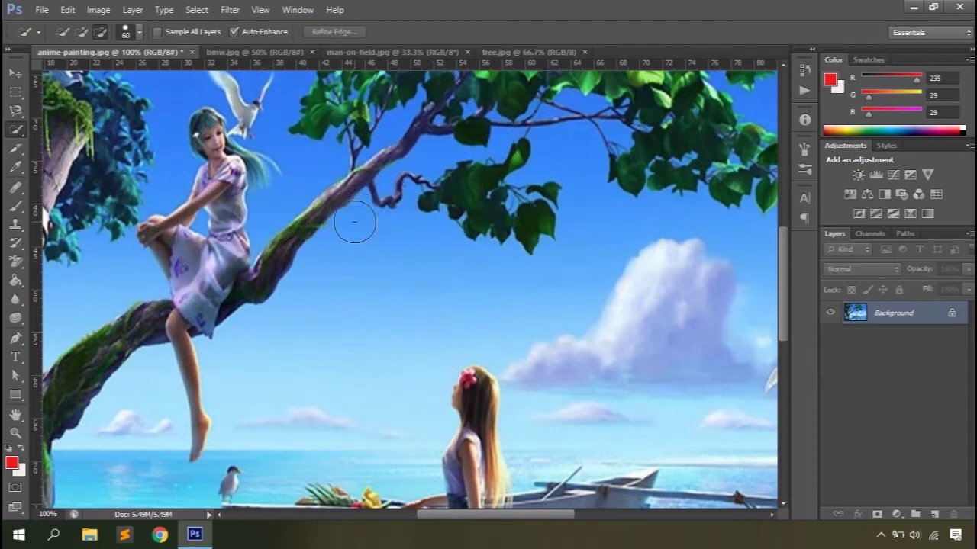
Step: In new selection mode with all layers sampled, select the seated girl by painting over her with a 40 px brush
left_click(63, 34)
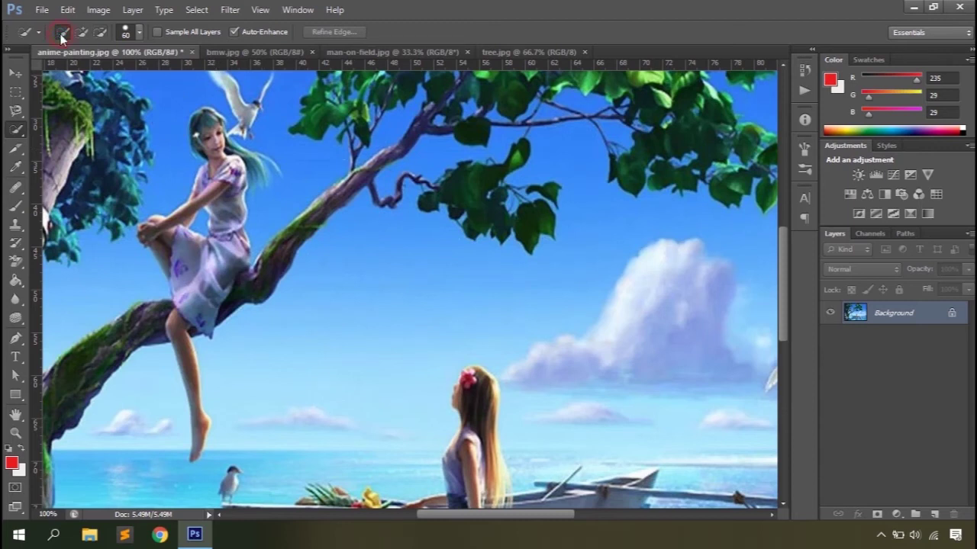
left_click(178, 33)
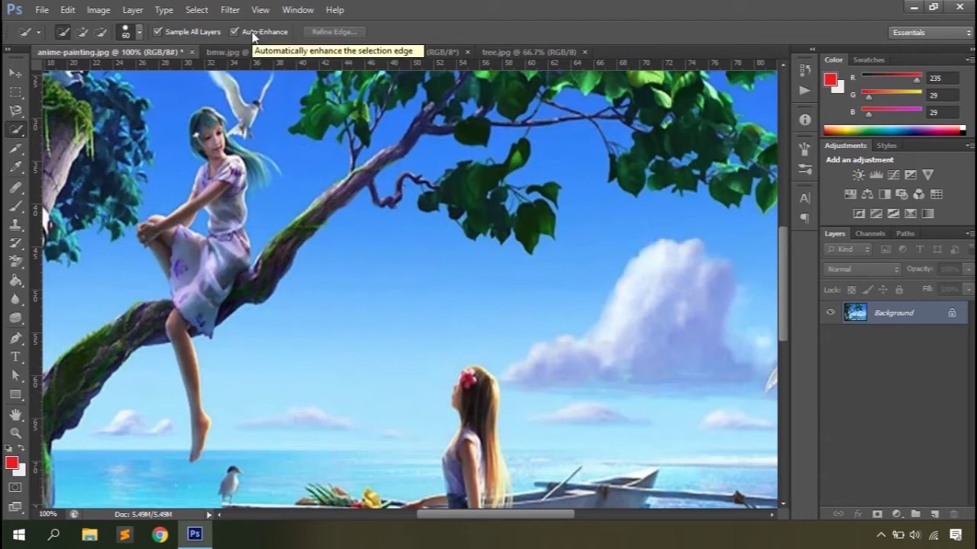
key("bracketleft")
key("bracketleft")
mouse_move(208, 124)
left_mouse_down()
mouse_move(214, 271)
mouse_move(191, 292)
mouse_move(187, 328)
mouse_move(202, 442)
mouse_move(200, 424)
mouse_move(120, 425)
mouse_move(96, 471)
mouse_move(102, 432)
mouse_move(127, 399)
mouse_move(161, 396)
mouse_move(173, 412)
left_mouse_up()
Step: Subtract the excess sky beside the girl's hanging leg from the selection
key("alt")
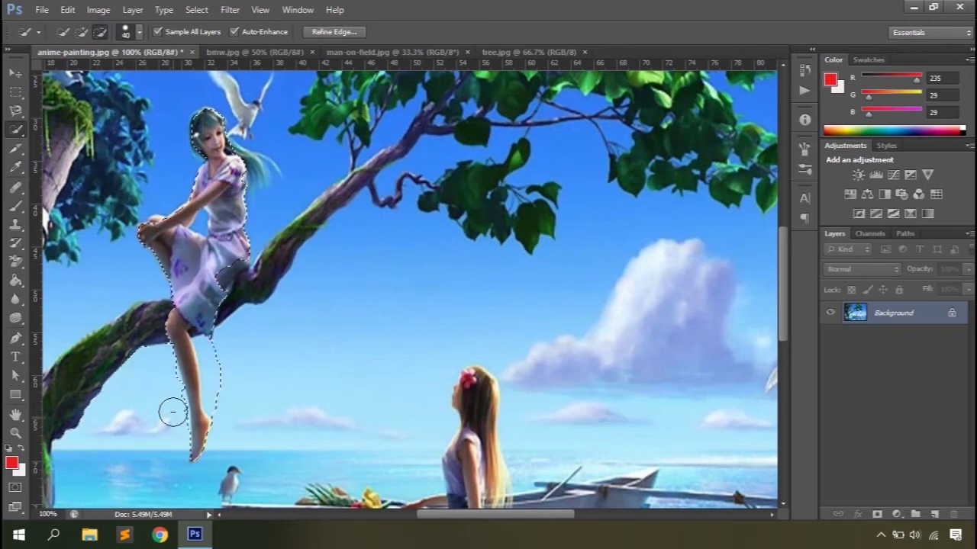
mouse_move(226, 400)
left_mouse_down()
mouse_move(217, 402)
mouse_move(211, 352)
mouse_move(195, 333)
left_mouse_up()
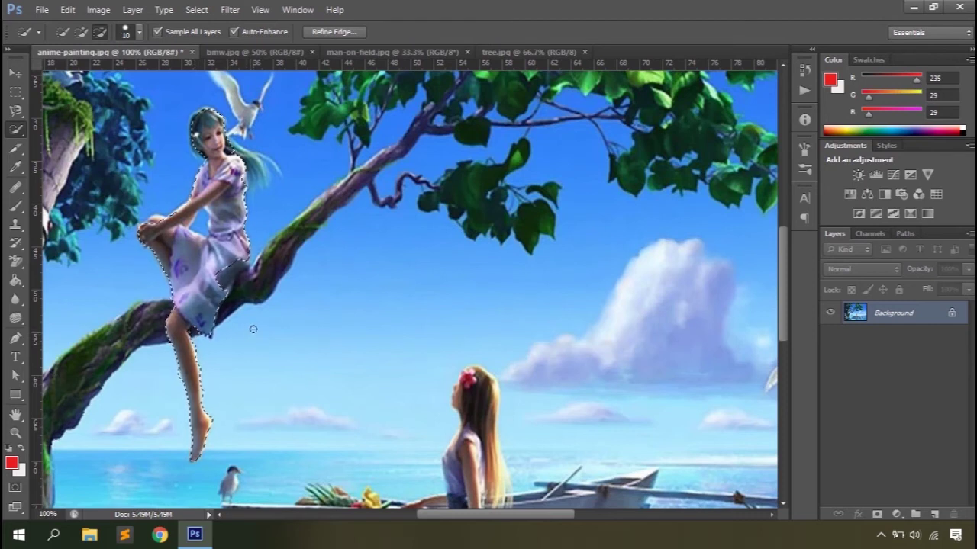
Step: Add the missing parts of the girl's dress and hair to the selection with a 25 px brush
key("bracketright")
key("bracketright")
key("bracketright")
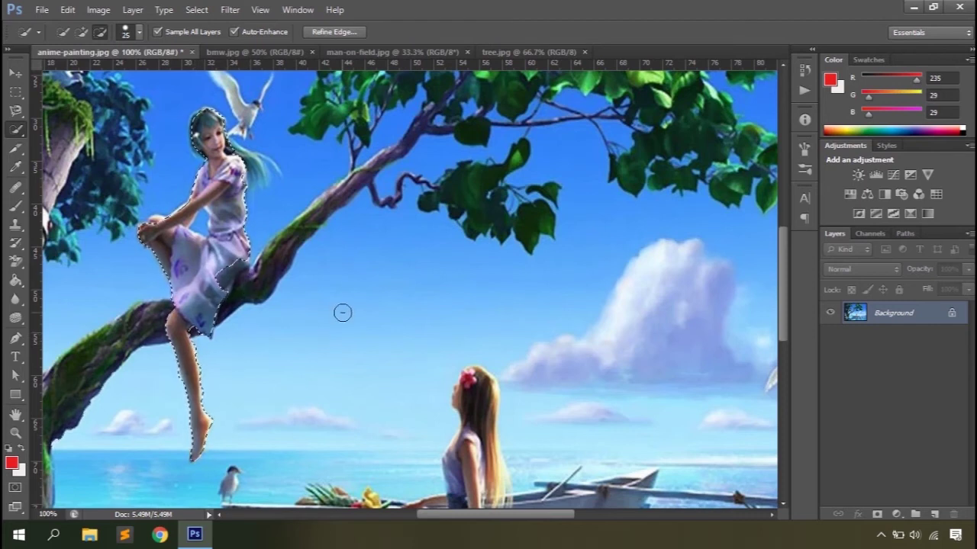
left_click(79, 32)
key("alt")
left_click(209, 266)
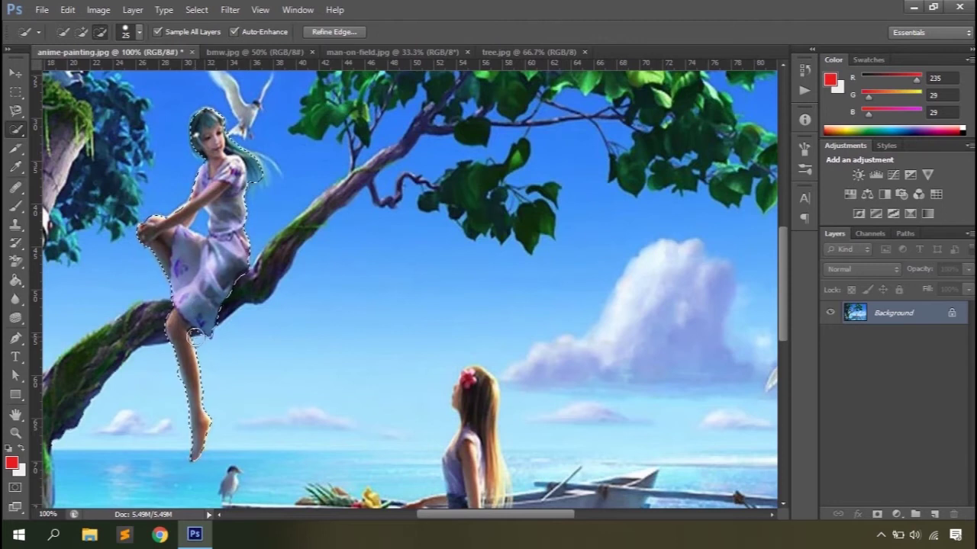
Step: Refine the selection between the girl's leg and dress hem by subtracting the branch with a 9 px brush
key("ctrl+plus")
left_click_drag(480, 513, 441, 515)
key("bracketleft")
key("bracketleft")
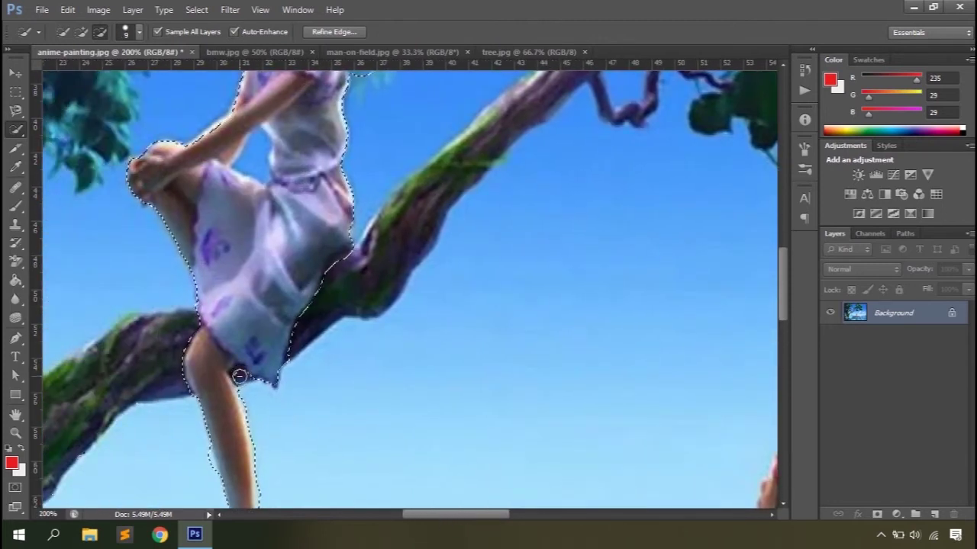
key("ctrl+minus")
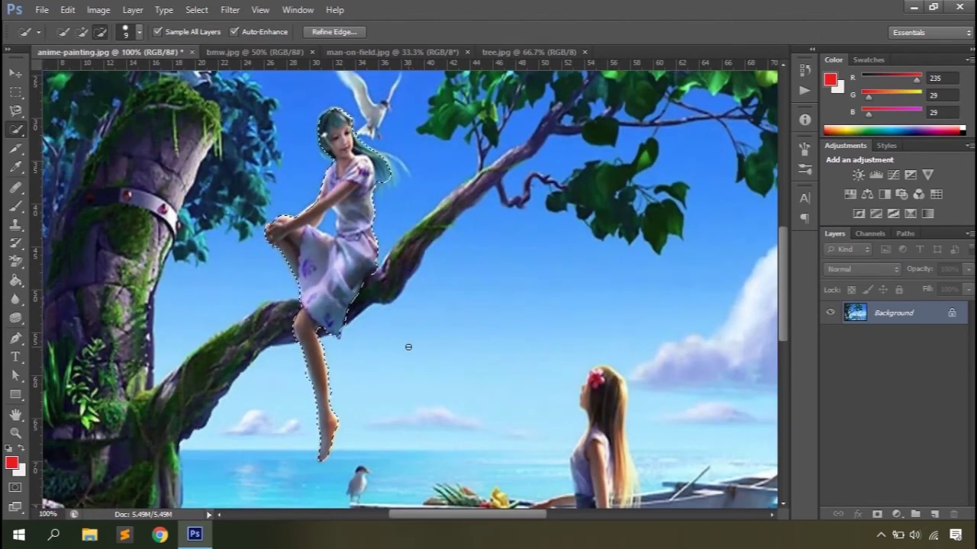
Step: Clear the girl's selection and switch to the Magic Wand tool
key("ctrl+d")
right_click(15, 131)
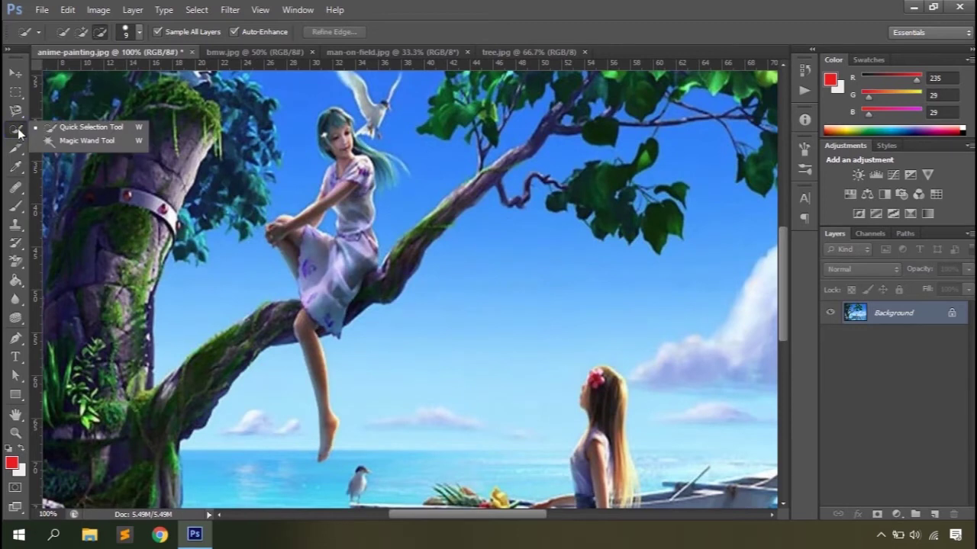
left_click(62, 142)
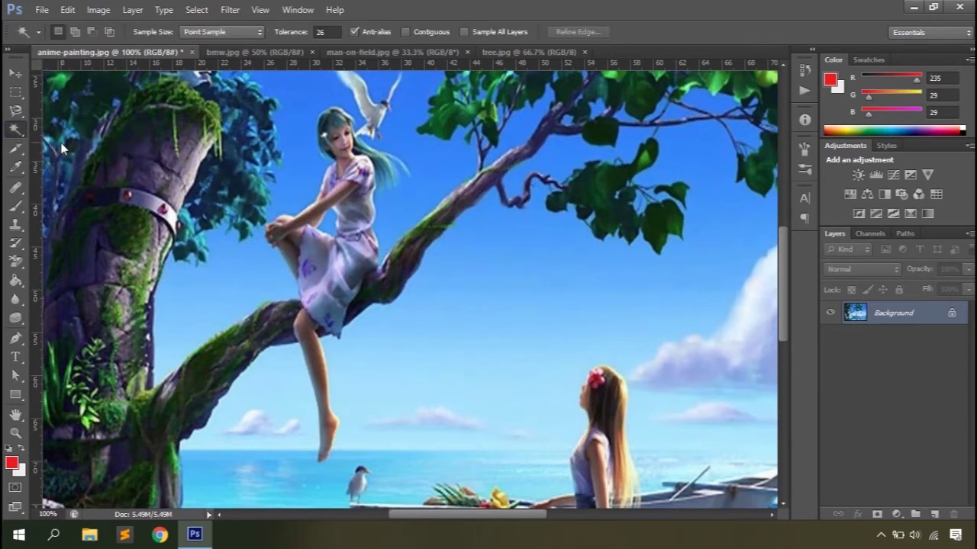
Step: Fit the whole painting in view, select the upper blue sky at tolerance 26 and look through the sample size options
key("ctrl+0")
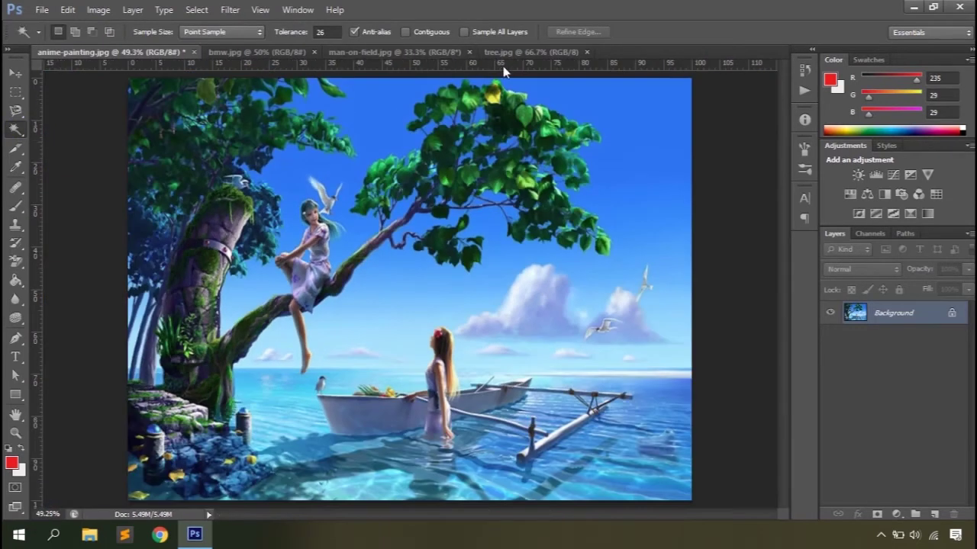
left_click(643, 116)
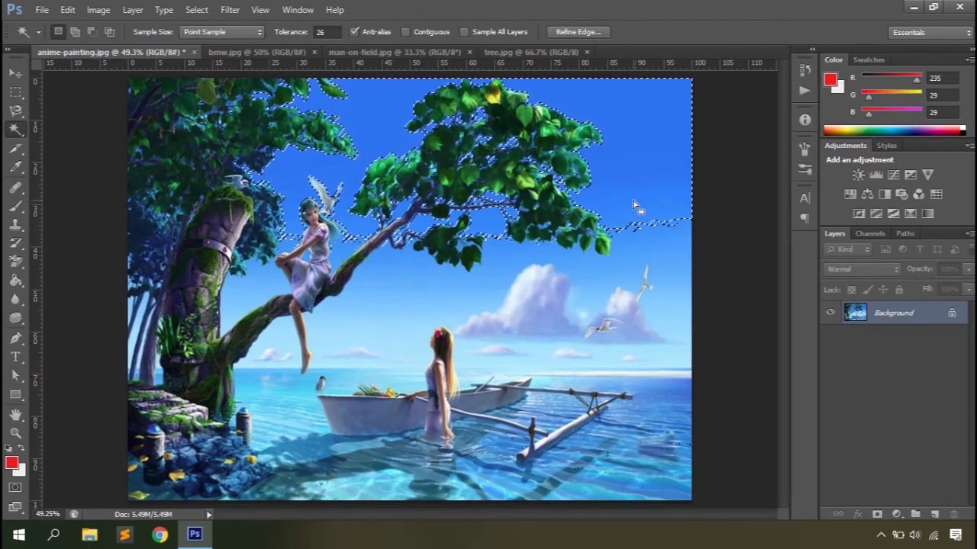
left_click(252, 32)
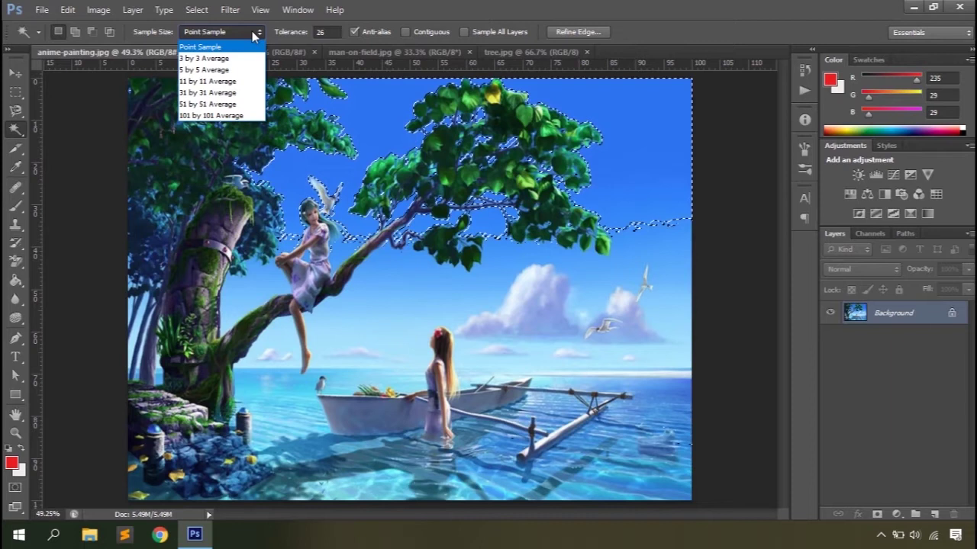
left_click(462, 8)
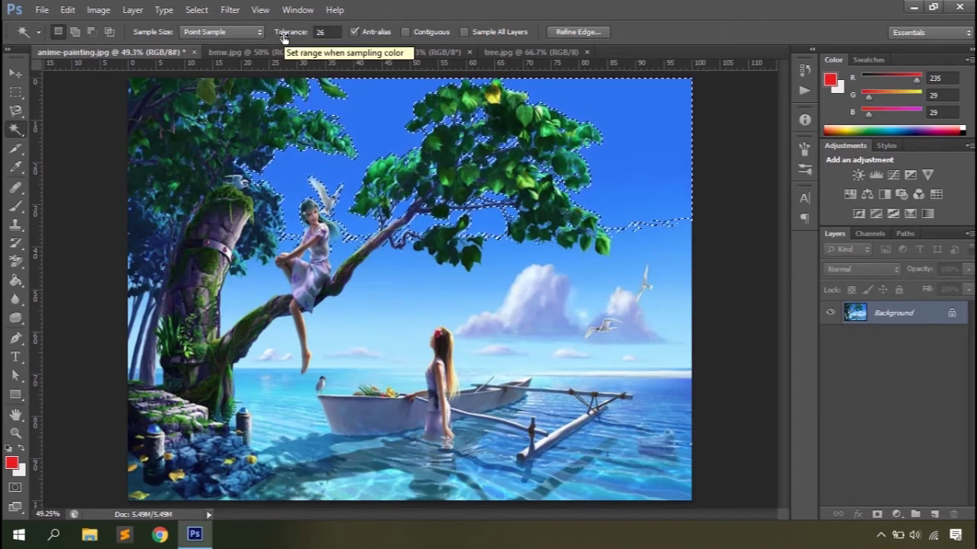
Step: Set the Magic Wand tolerance to 0 and test it by sampling the upper sky
left_click_drag(283, 37, 430, 33)
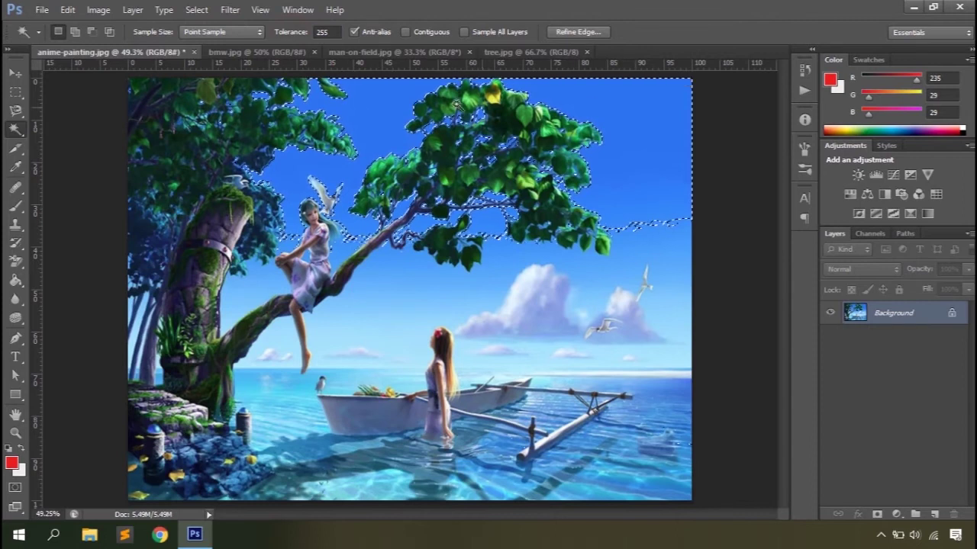
left_click(294, 36)
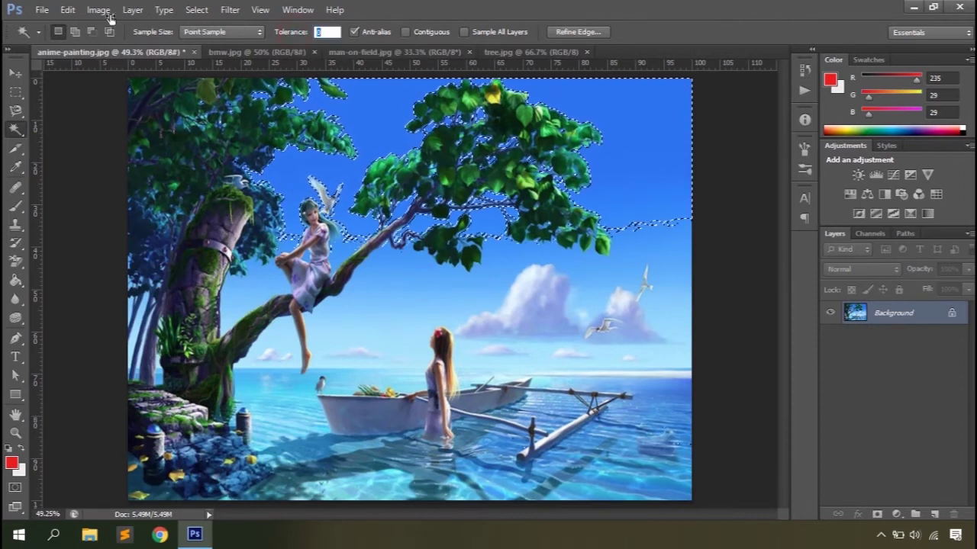
left_click(627, 122)
left_click(628, 122)
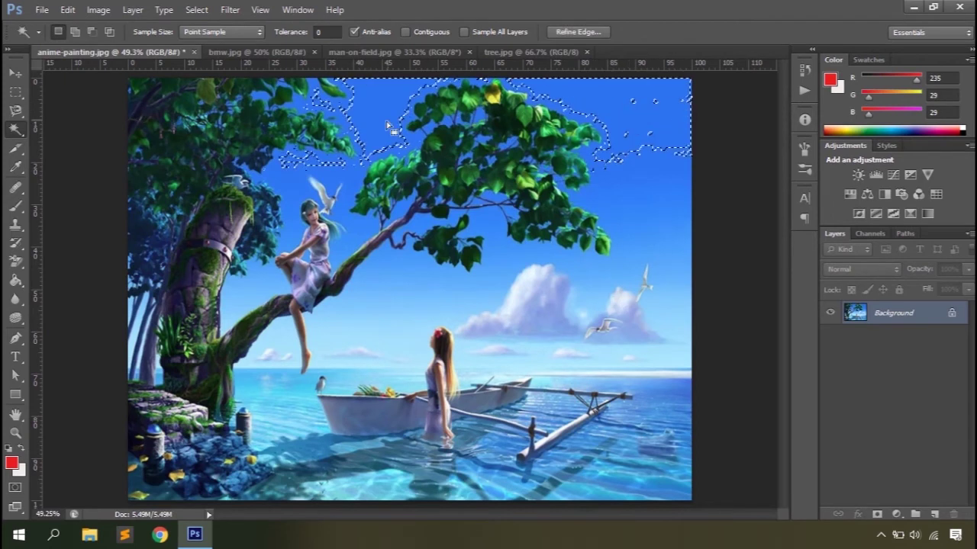
Step: Set the Magic Wand tolerance to 255 and test it on the upper sky, clearing the selection
left_click_drag(283, 32, 482, 38)
left_click(645, 127)
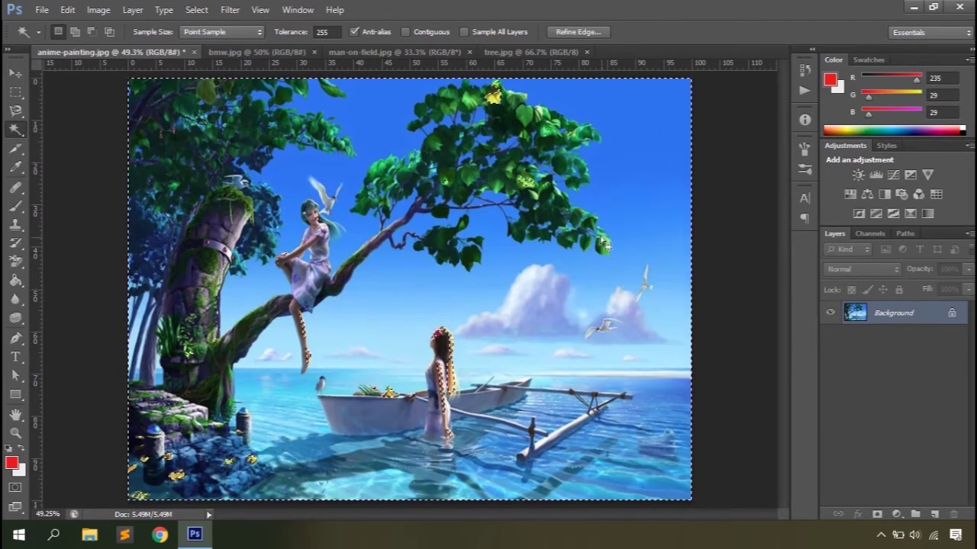
key("ctrl+d")
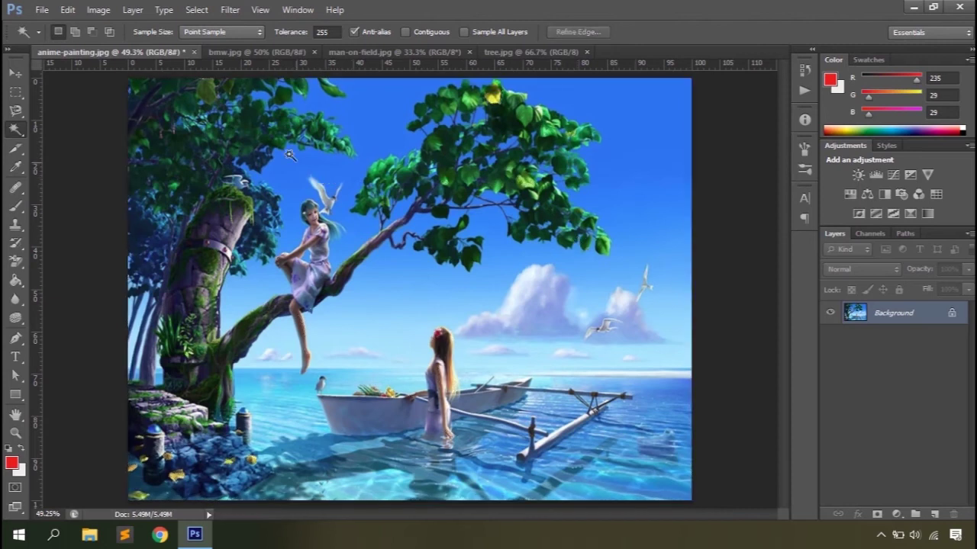
Step: Set the Magic Wand tolerance to 30 and select the upper blue sky
left_click(301, 32)
left_click(632, 169)
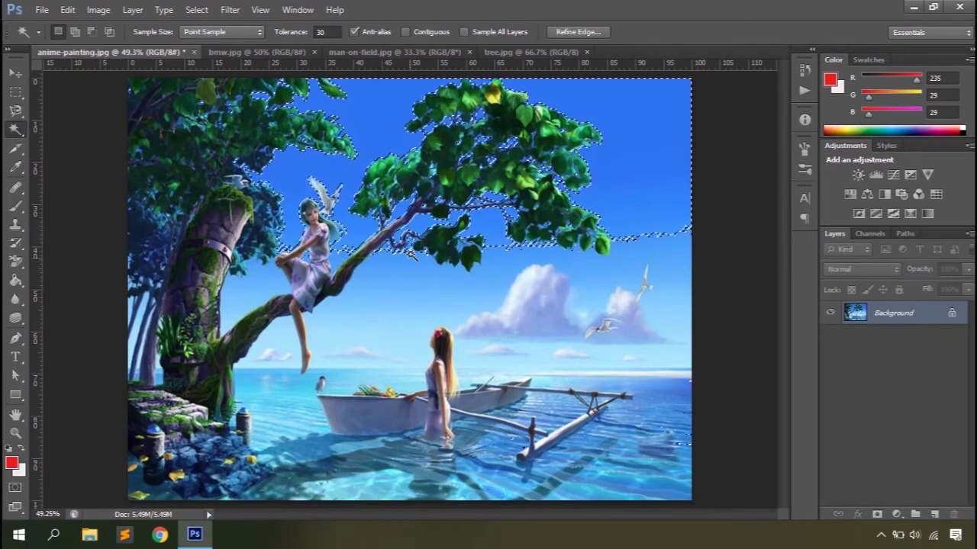
Step: Turn on Contiguous for the Magic Wand and select the blue sky to the right of the tree's foliage
left_click(419, 31)
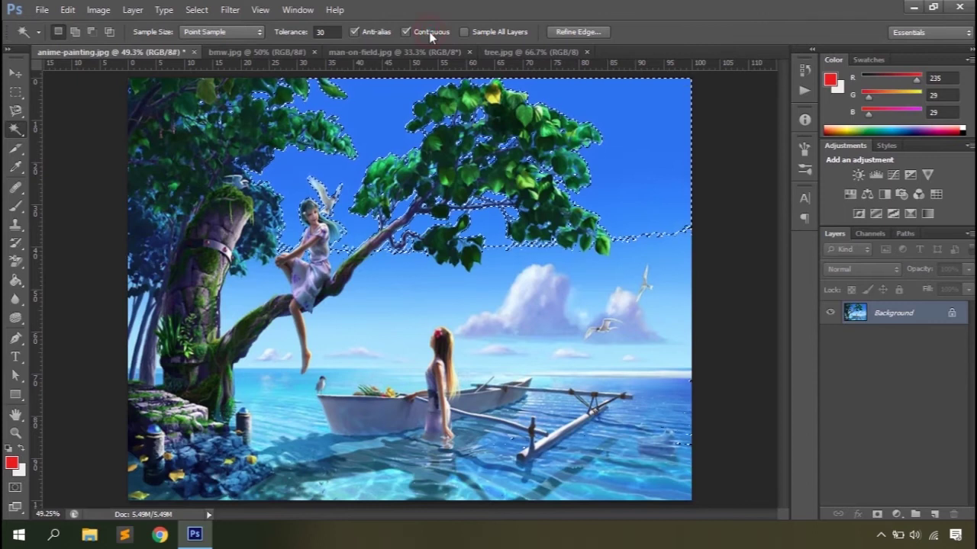
left_click(639, 130)
left_click(649, 125)
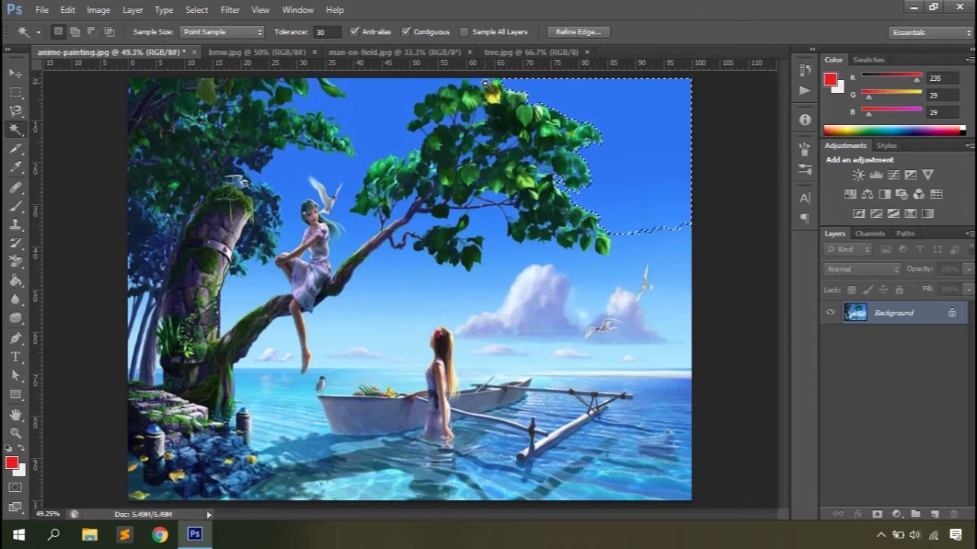
Step: In add to selection mode, add the sky between the trees, the lower sky and part of the large cloud
left_click(74, 31)
left_click(374, 111)
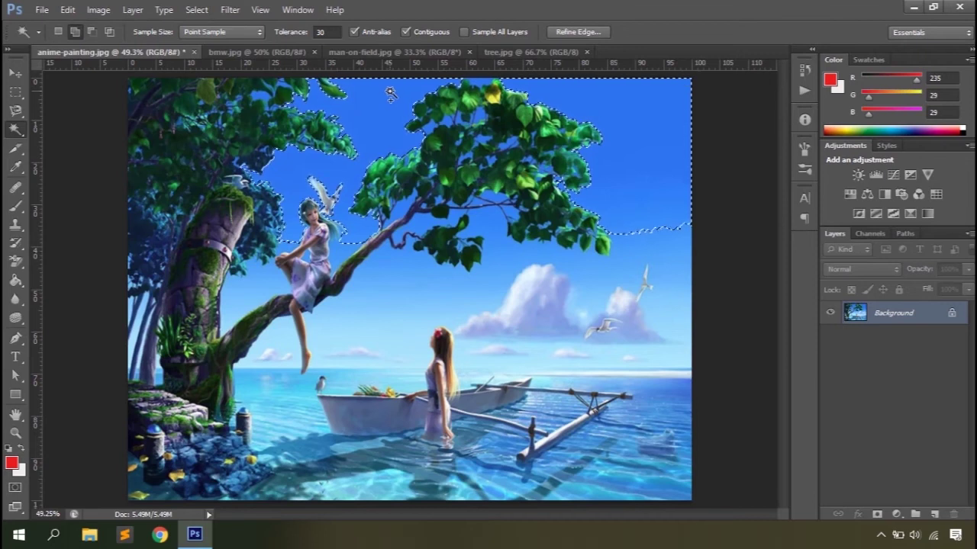
left_click(489, 223)
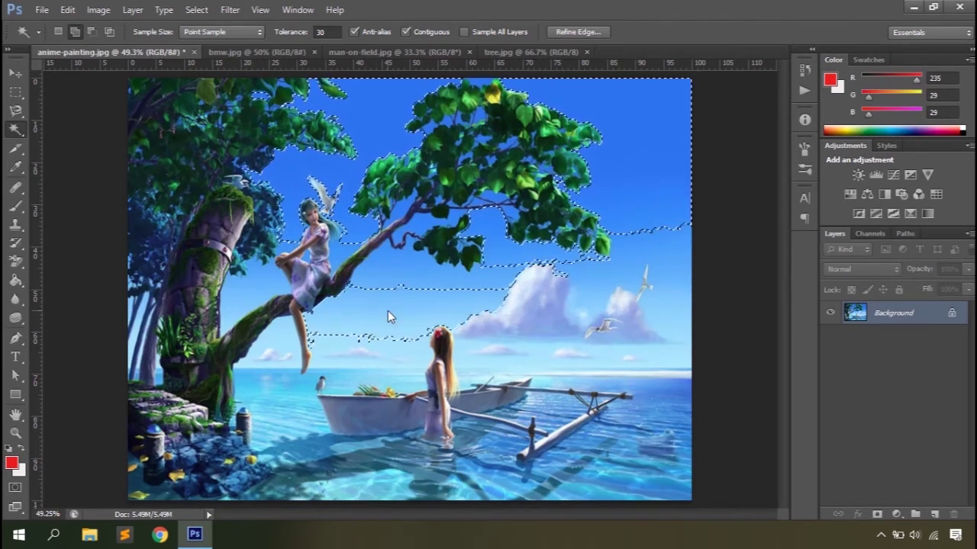
left_click(389, 279)
left_click(544, 305)
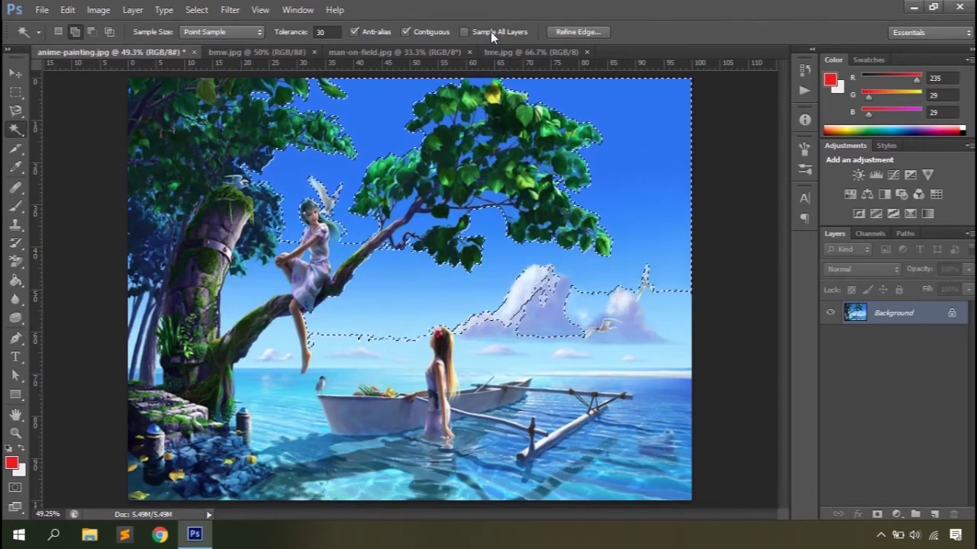
Step: Clear the current sky selection and look through the available selection commands
key("ctrl+d")
left_click(195, 10)
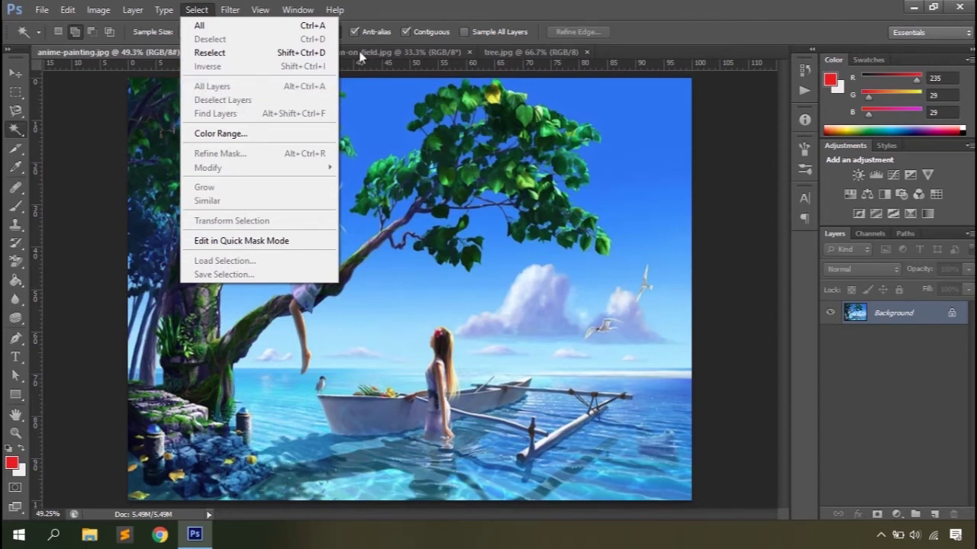
left_click(447, 11)
Step: Place empty-road.jpg into the painting, scaled down over the lower left area
left_click(42, 9)
left_click(65, 242)
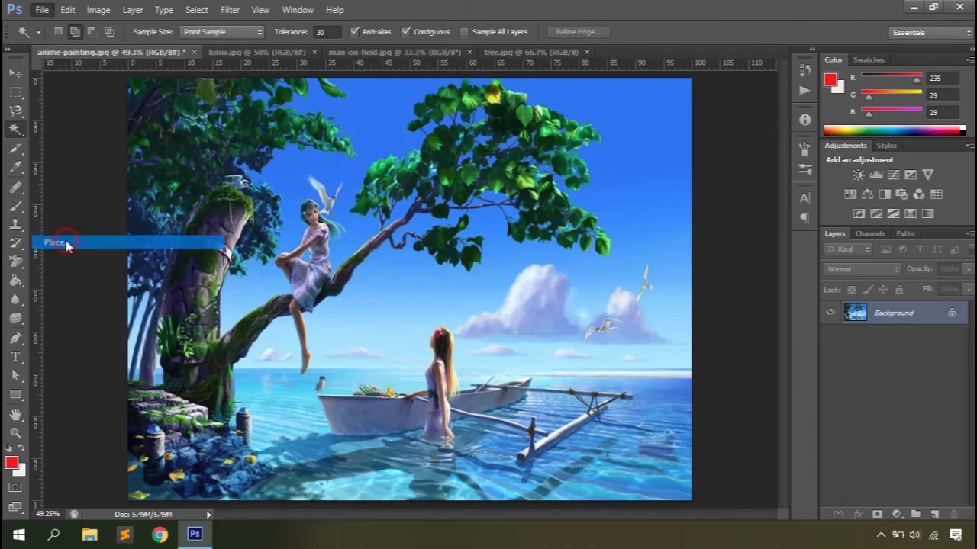
double_click(408, 238)
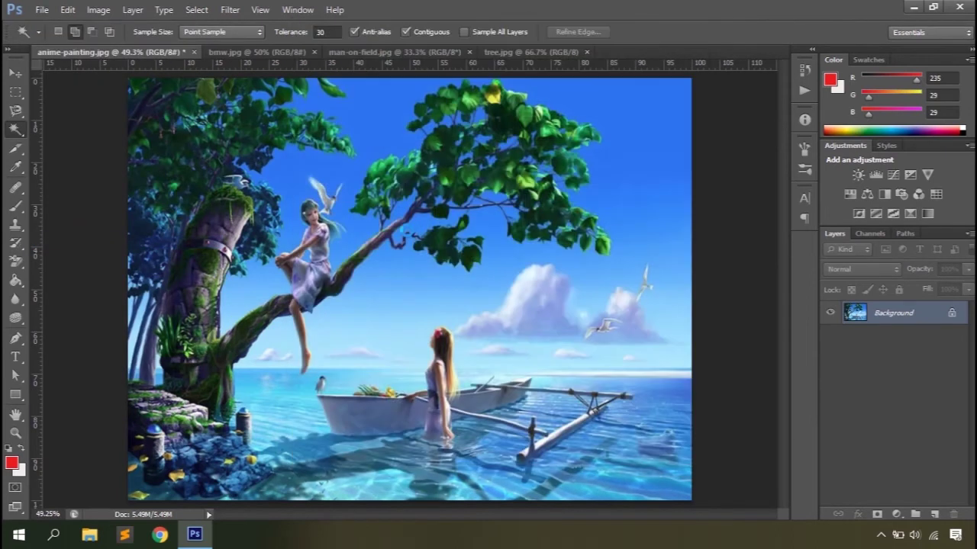
left_click_drag(664, 147, 425, 257)
key("Return")
key("w")
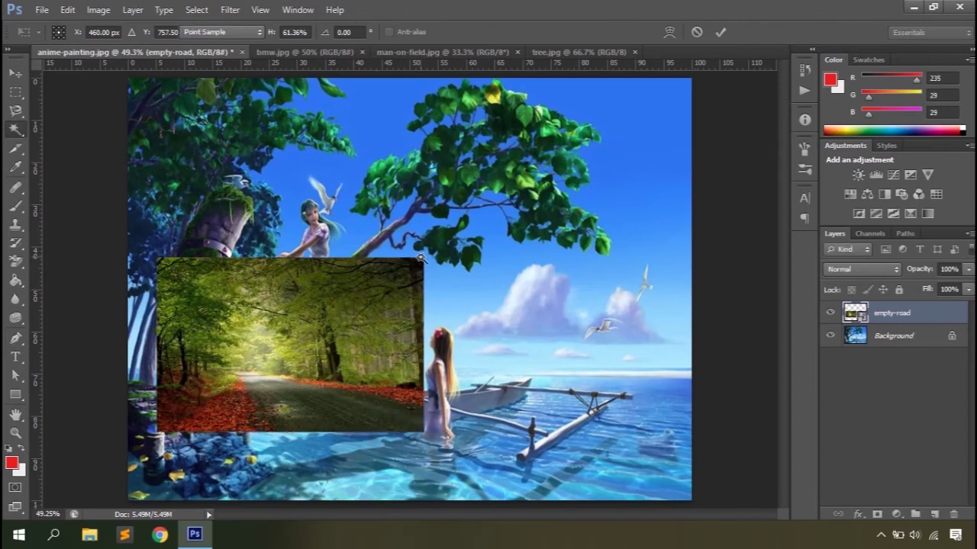
Step: Place mazarine.jpg at a smaller size than the road picture and move it onto the sky at the upper right
left_click(42, 9)
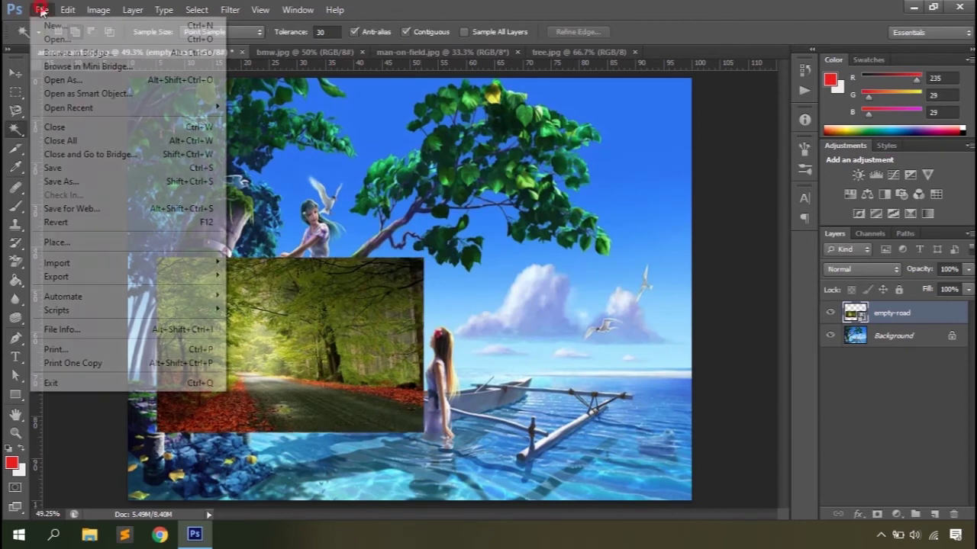
left_click(61, 241)
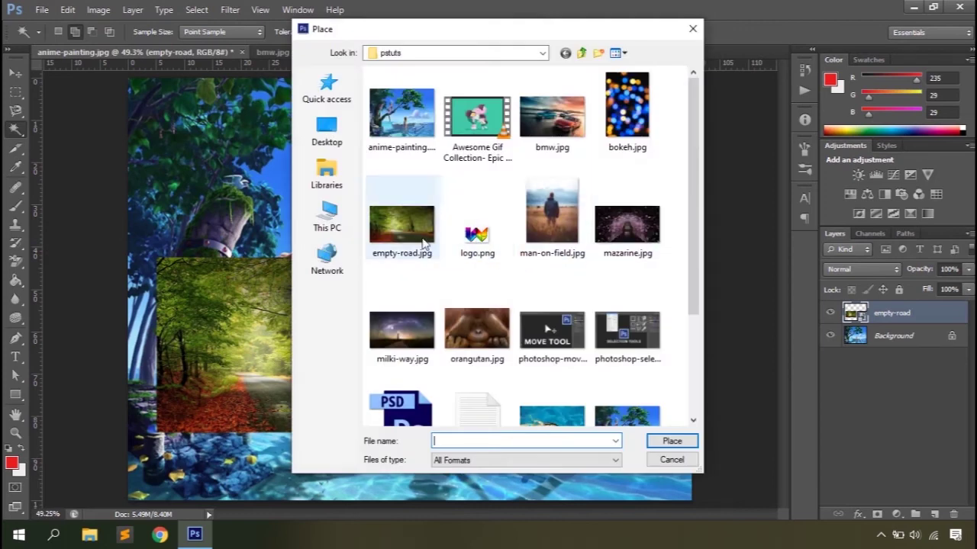
left_click(633, 237)
double_click(633, 235)
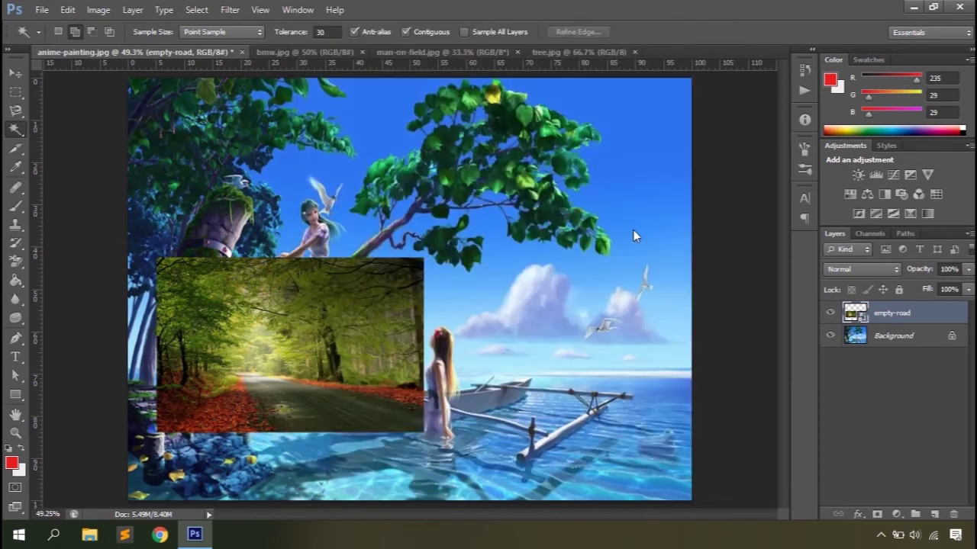
left_click_drag(654, 150, 345, 291)
key("Return")
key("w")
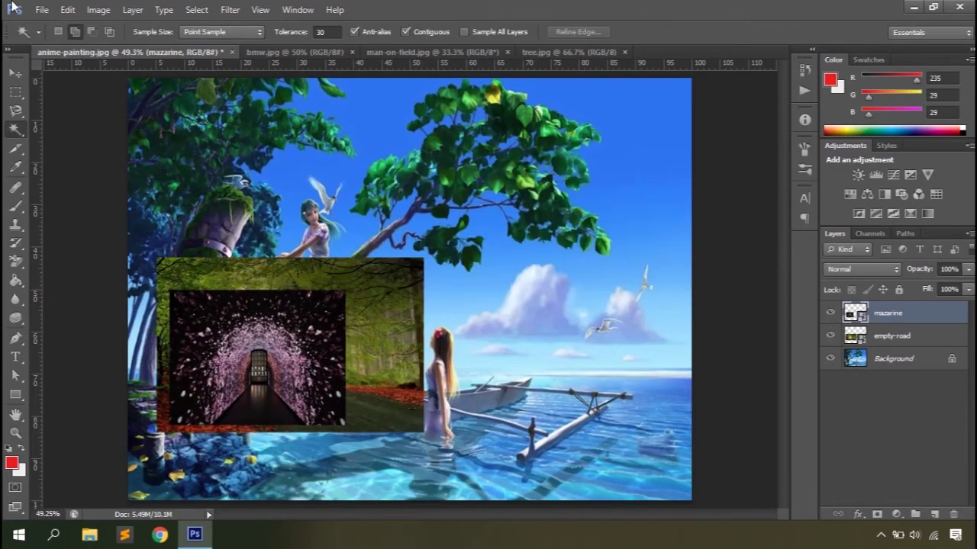
left_click(13, 73)
left_click_drag(282, 355, 579, 232)
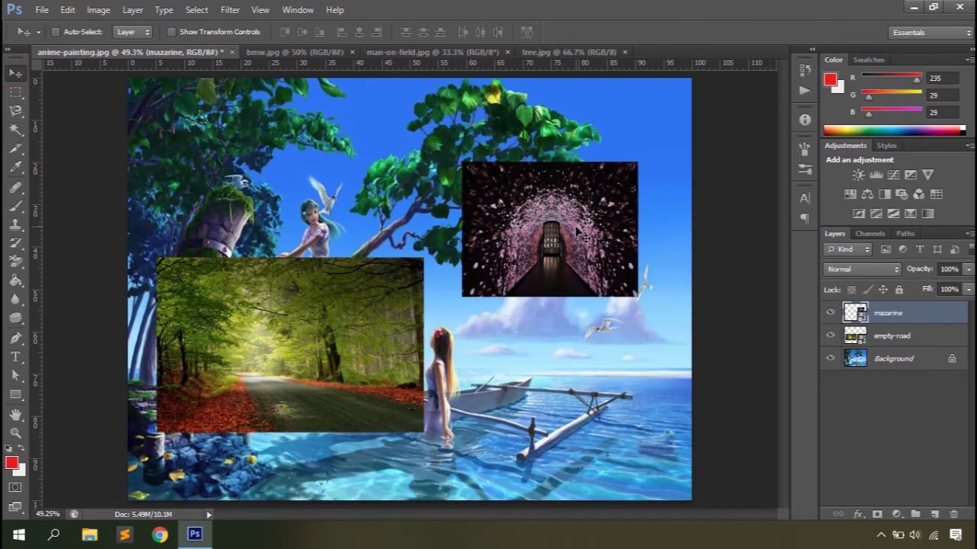
Step: Select all layers, leaving out the locked Background, and deselect them again
left_click(200, 10)
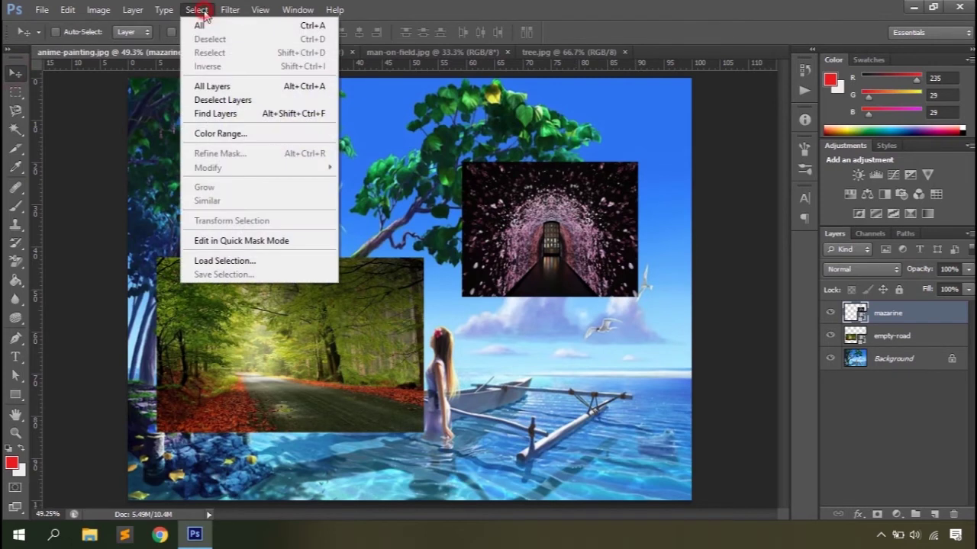
left_click(220, 88)
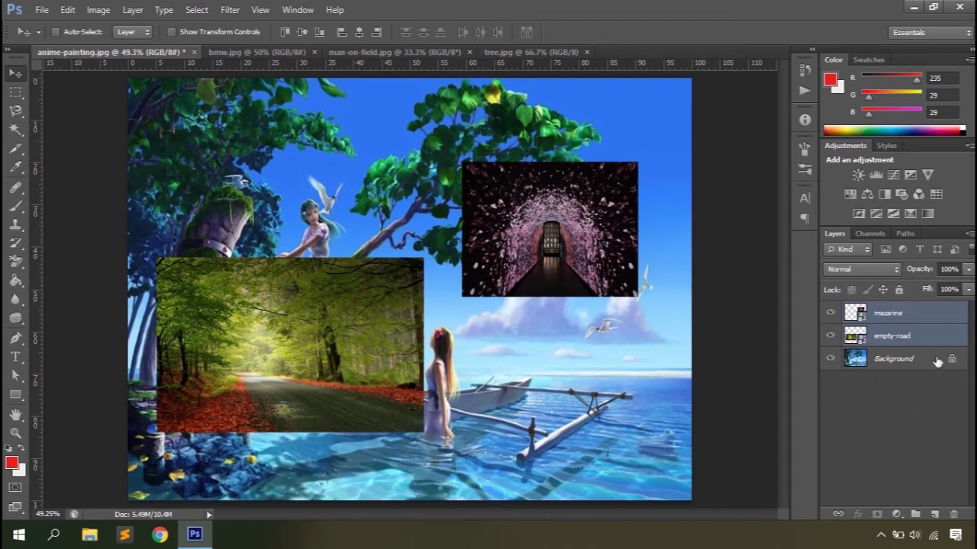
left_click(200, 10)
left_click(222, 100)
Step: Start Find Layers to filter layers by name and view the other filter types
left_click(192, 10)
left_click(206, 114)
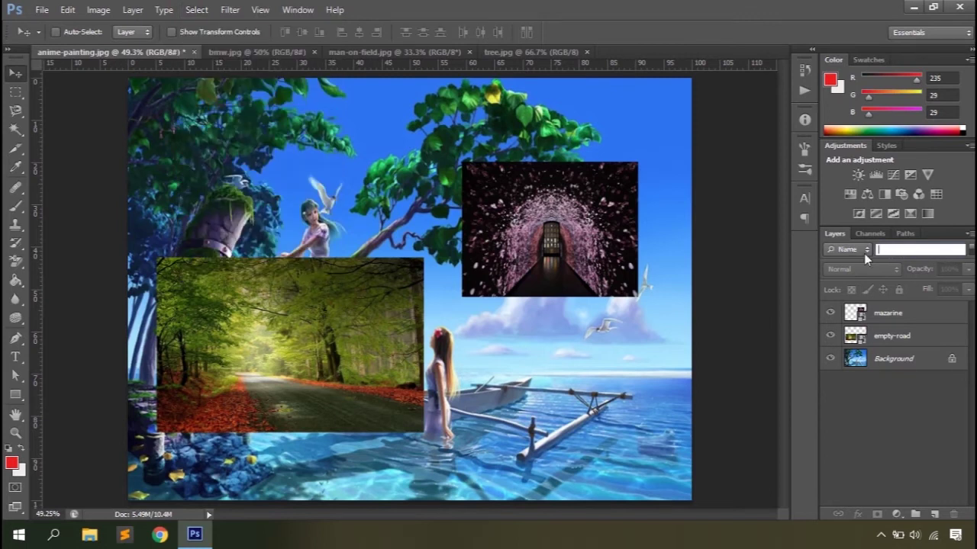
left_click(864, 252)
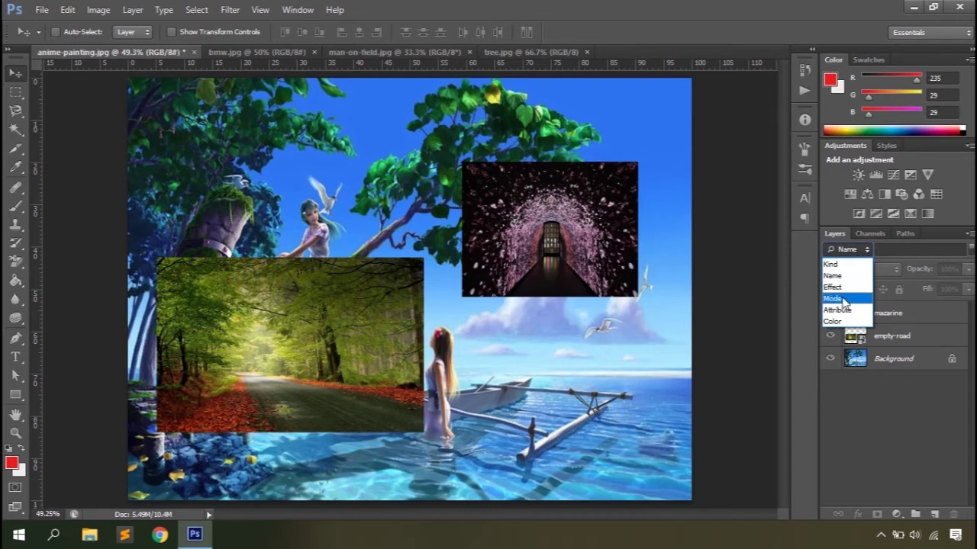
left_click(894, 433)
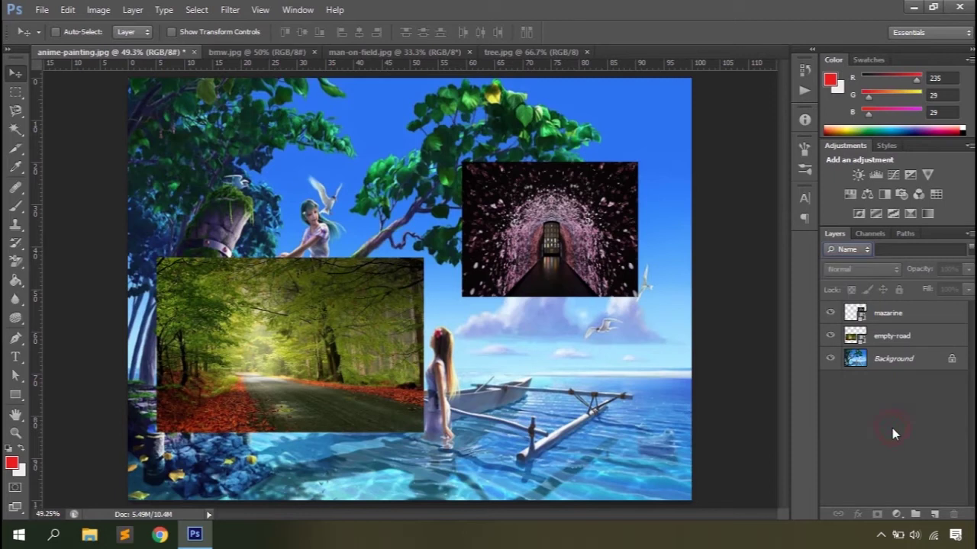
Step: Delete the mazarine and empty-road layers, leaving only the Background
left_click(902, 336, "shift")
left_click_drag(906, 337, 952, 515)
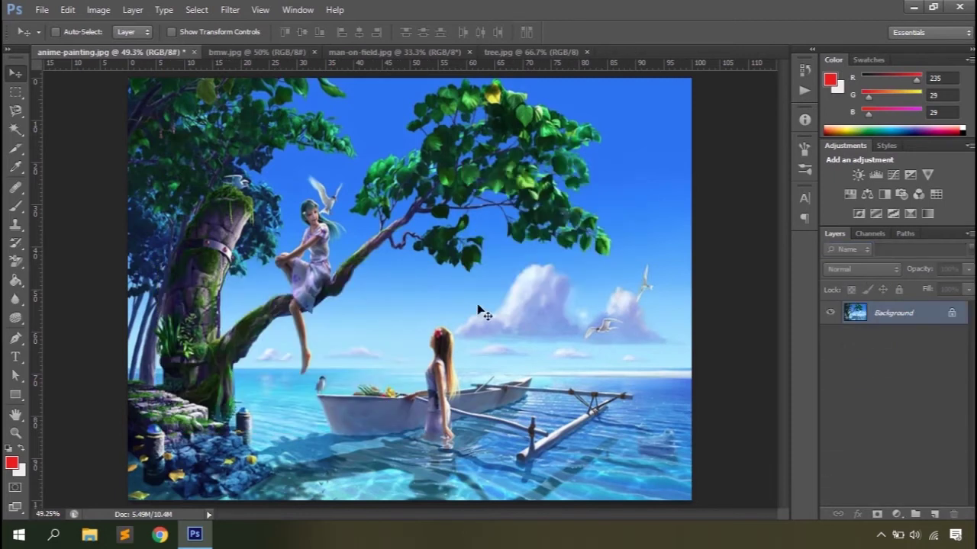
Step: Open Color Range, try the Cyans preset and switch back to Sampled Colors
left_click(194, 10)
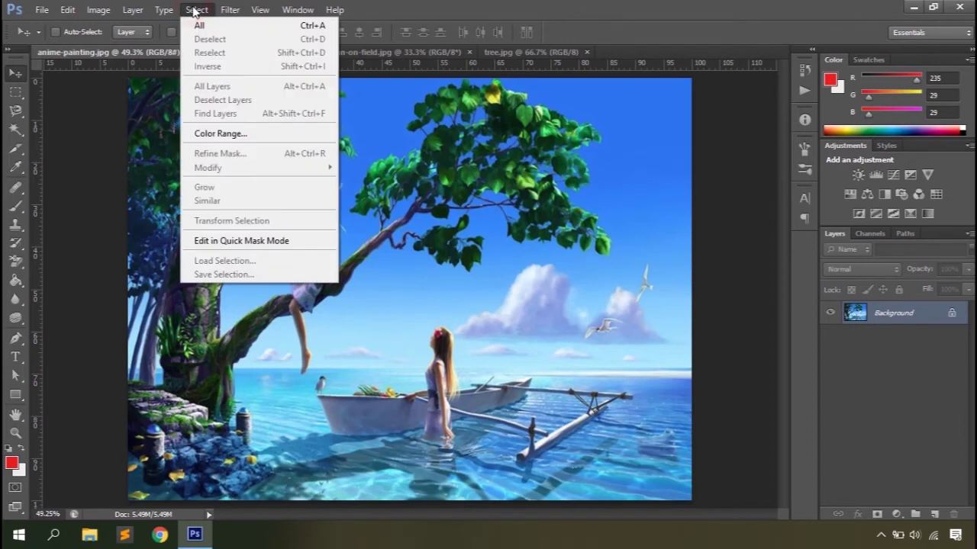
left_click(219, 133)
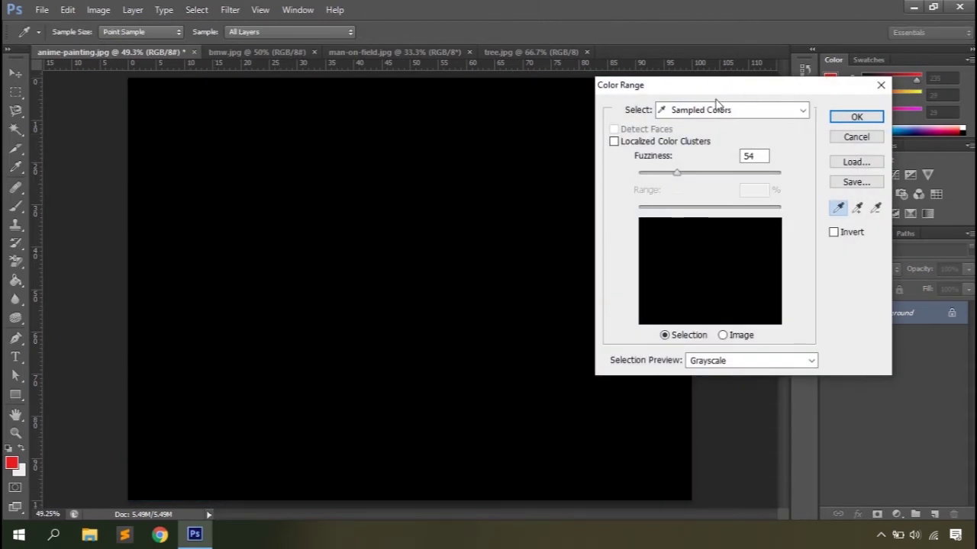
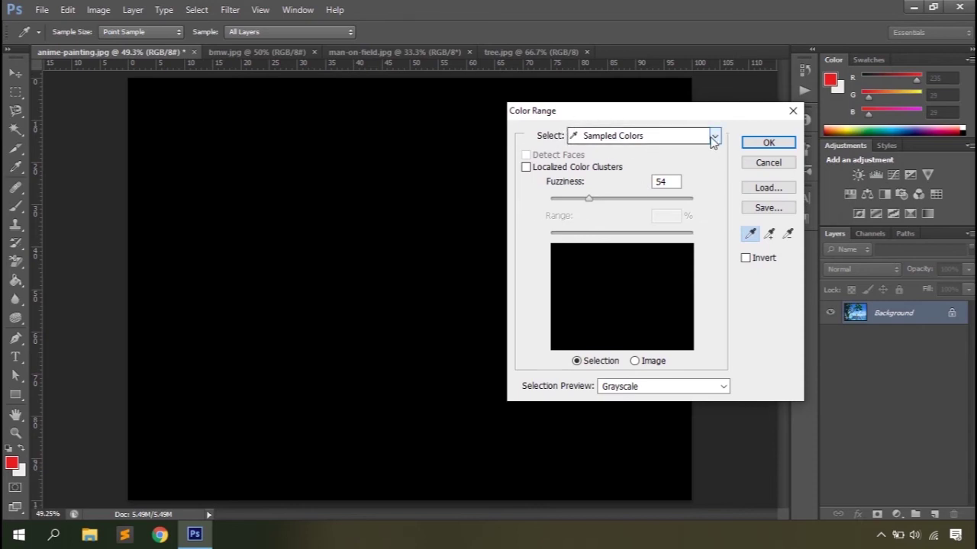
left_click(713, 138)
left_click(628, 220)
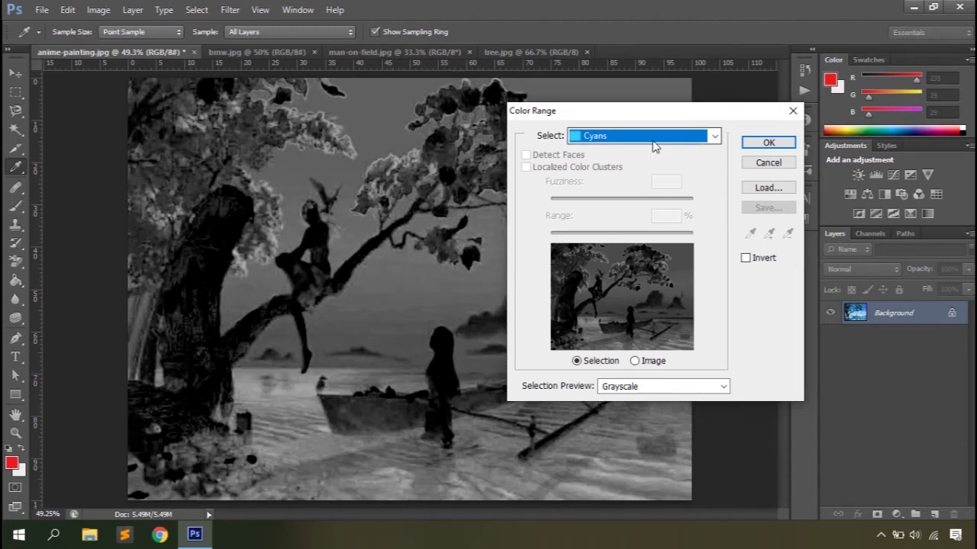
left_click(622, 136)
left_click(618, 153)
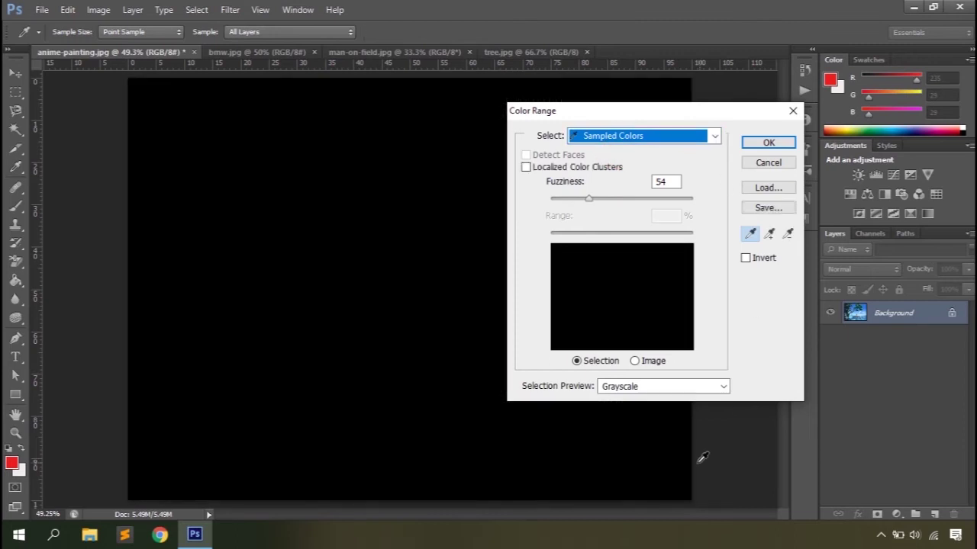
Step: Set the Color Range selection preview to None and sample the blue sky between the trees
left_click(656, 386)
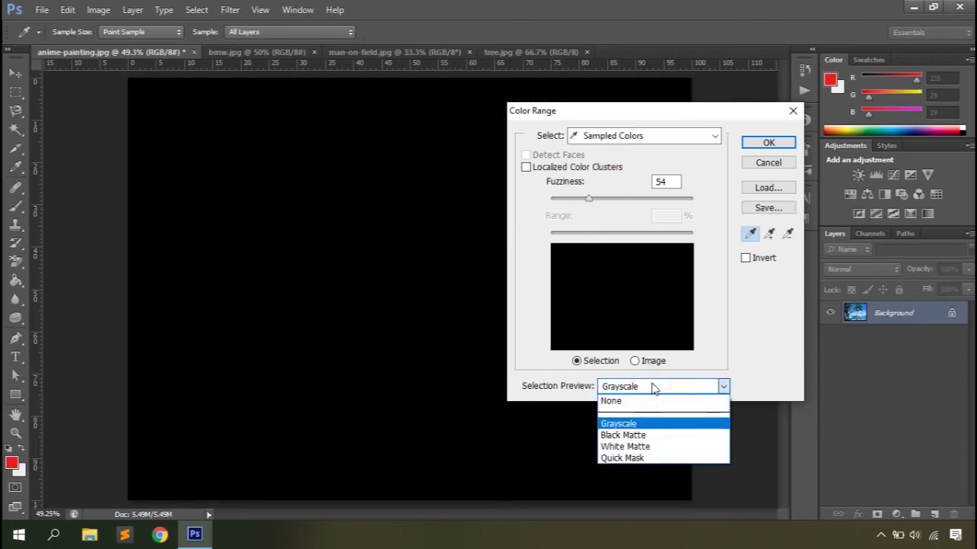
left_click(638, 400)
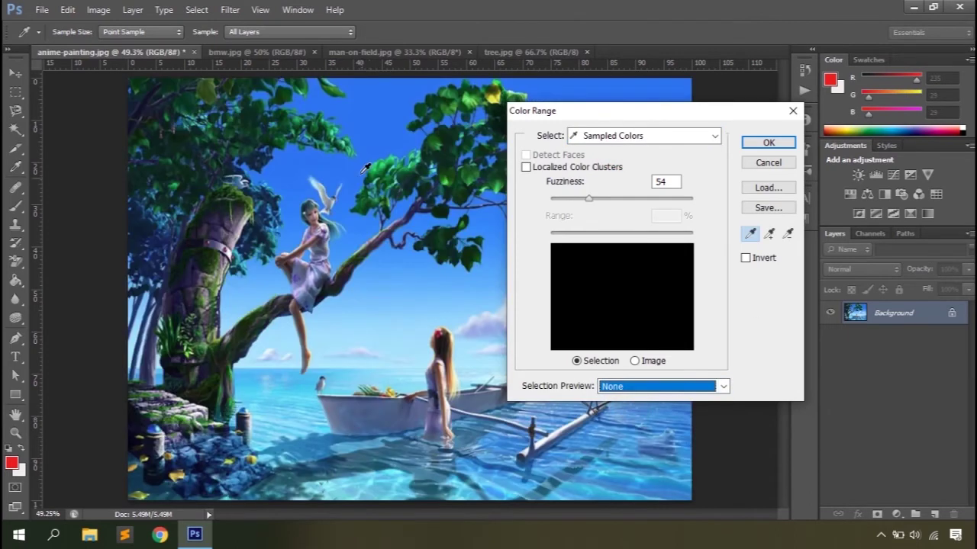
left_click(373, 137)
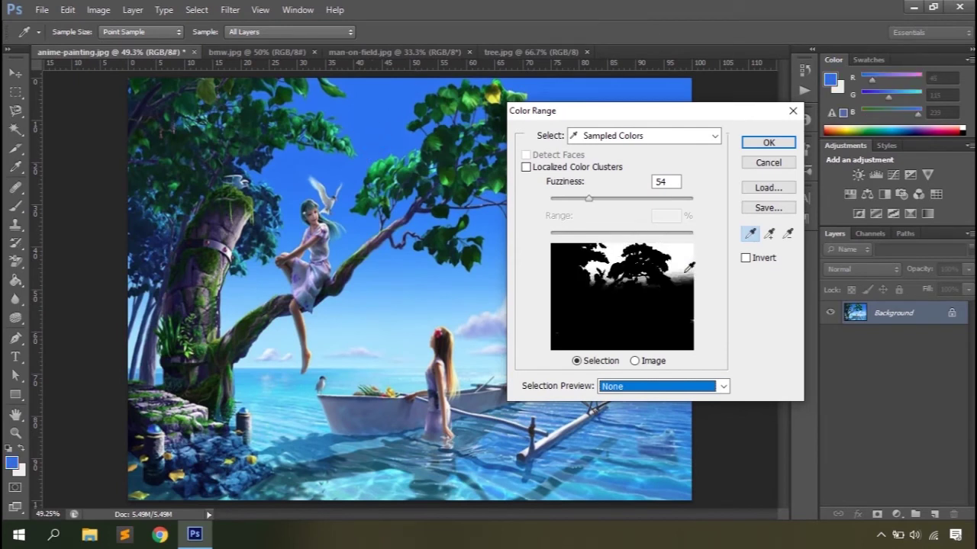
Step: Compare the Grayscale, White Matte and Quick Mask selection previews of the sampled sky, returning to Grayscale
left_click(641, 385)
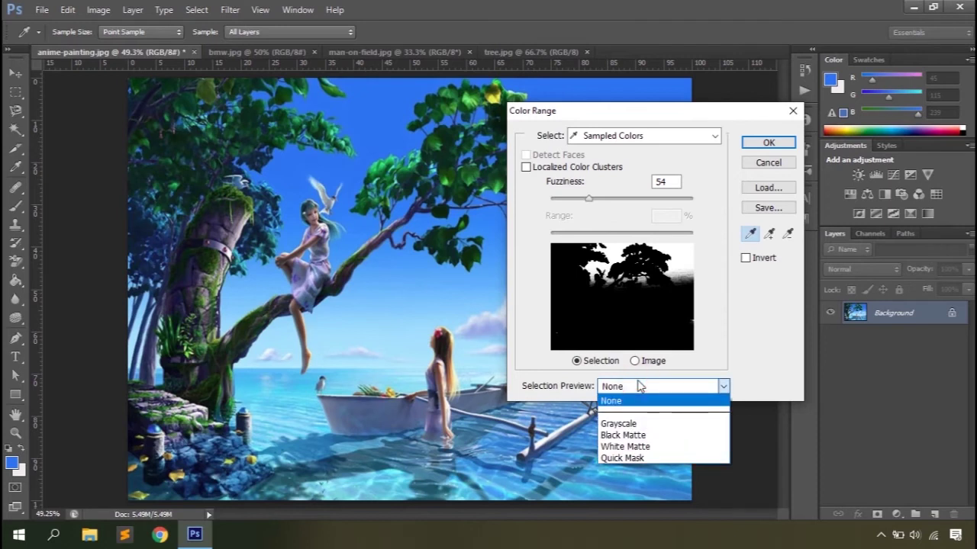
left_click(636, 422)
left_click(644, 386)
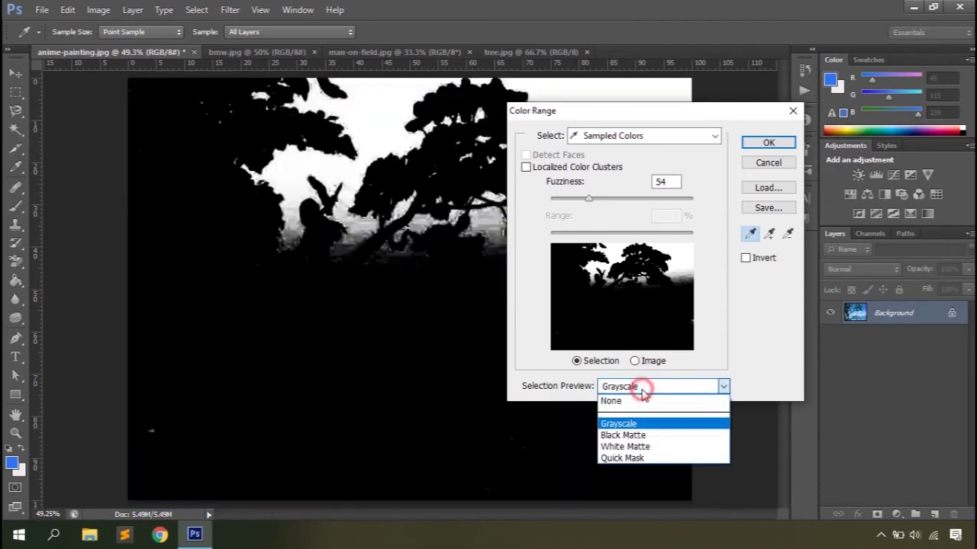
left_click(631, 428)
left_click(653, 386)
left_click(633, 447)
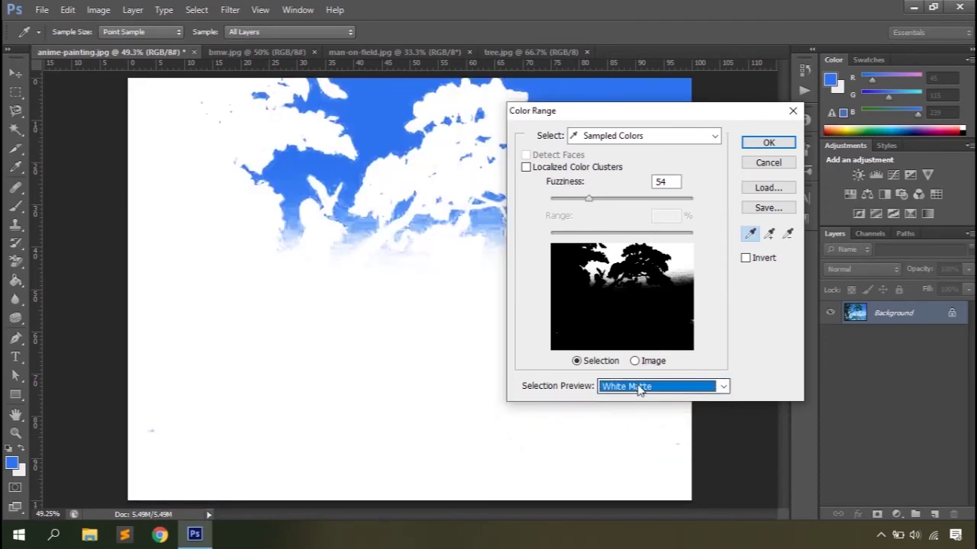
left_click(645, 386)
left_click(635, 457)
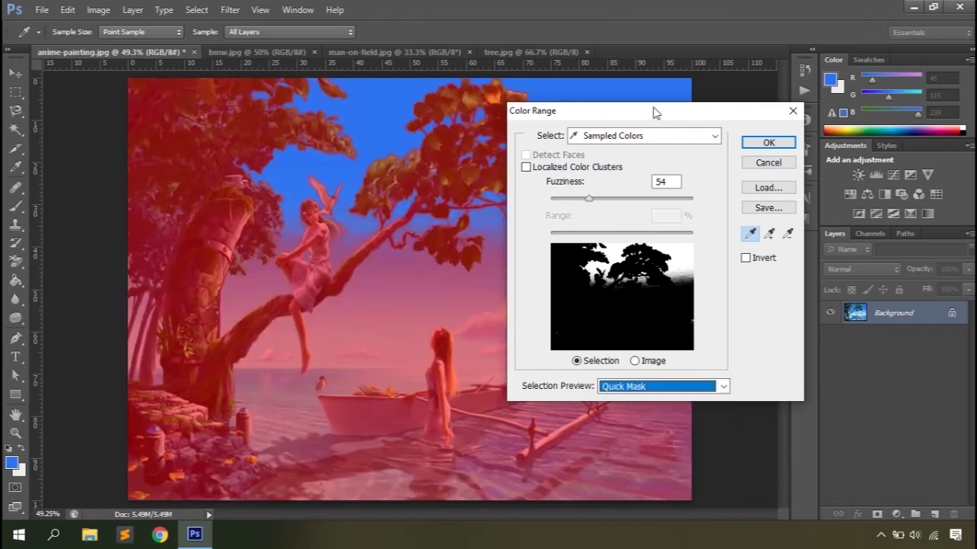
left_click_drag(653, 113, 825, 74)
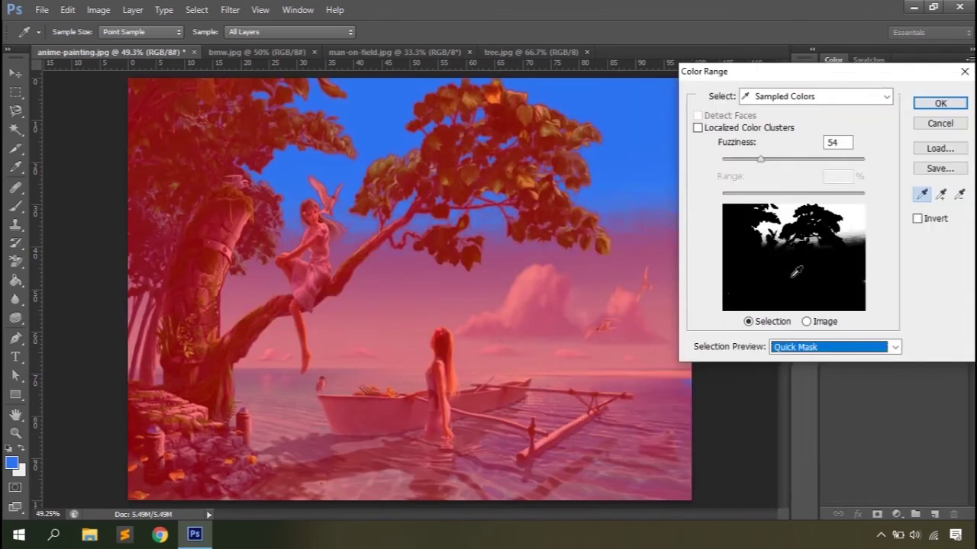
left_click(814, 350)
left_click(797, 384)
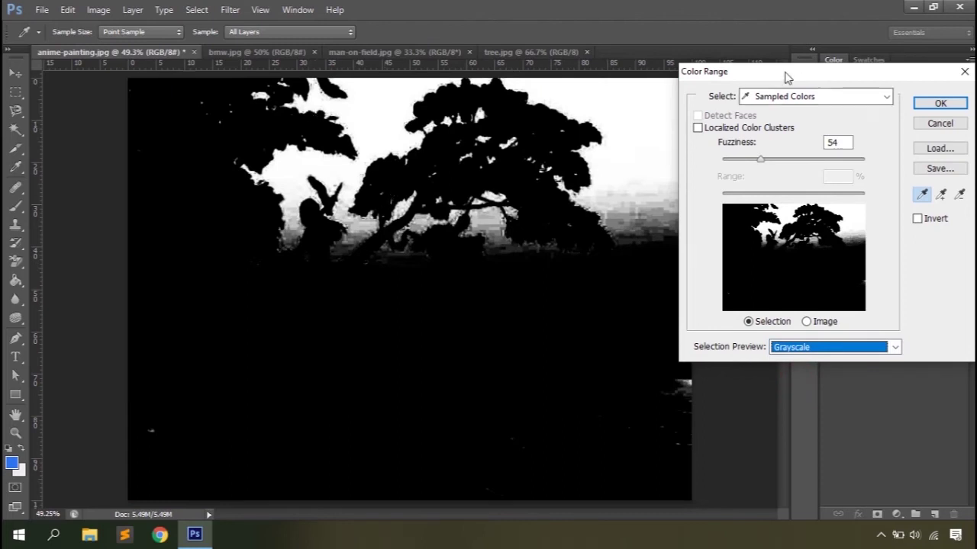
left_click_drag(786, 76, 753, 145)
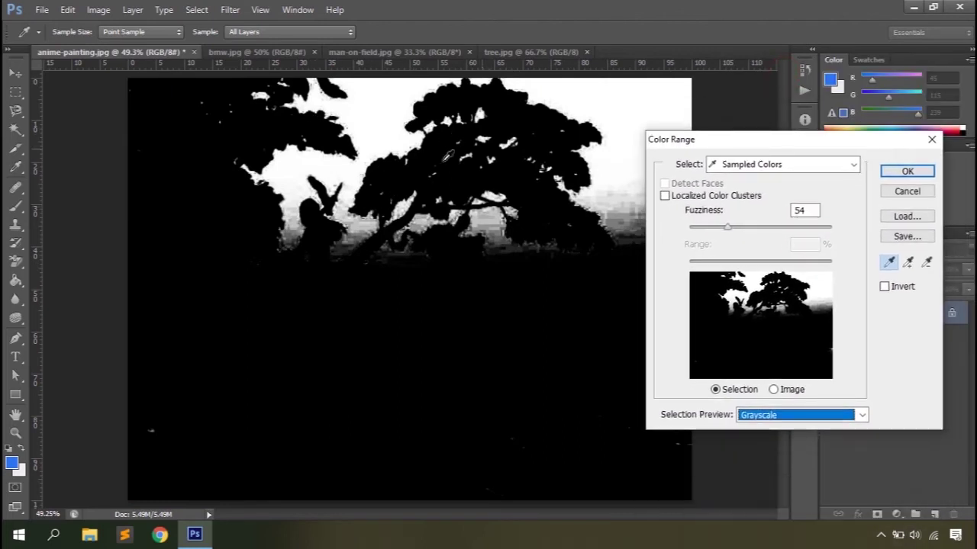
Step: Show the image in the Color Range thumbnail, sample several sky colours from it and return the thumbnail to Selection
left_click(774, 390)
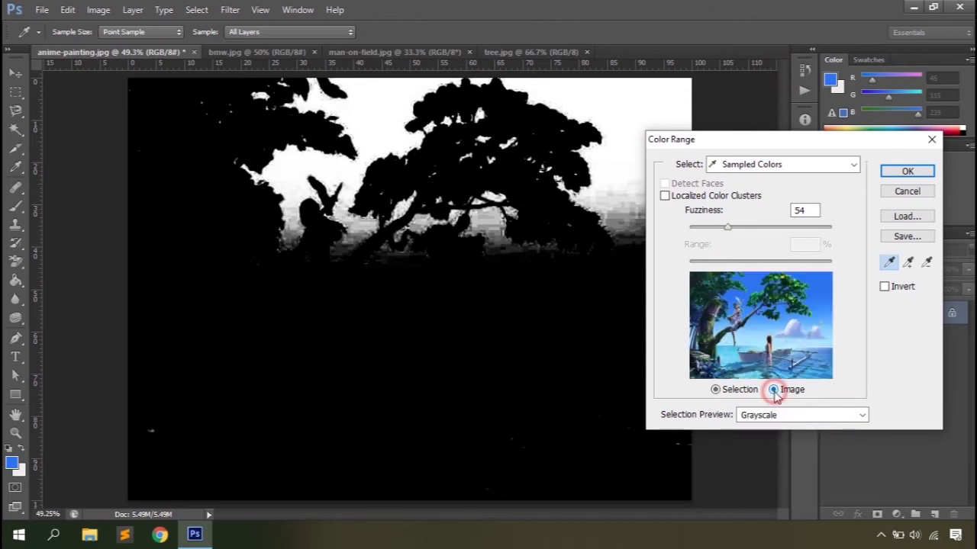
left_click(760, 324)
left_click(829, 310)
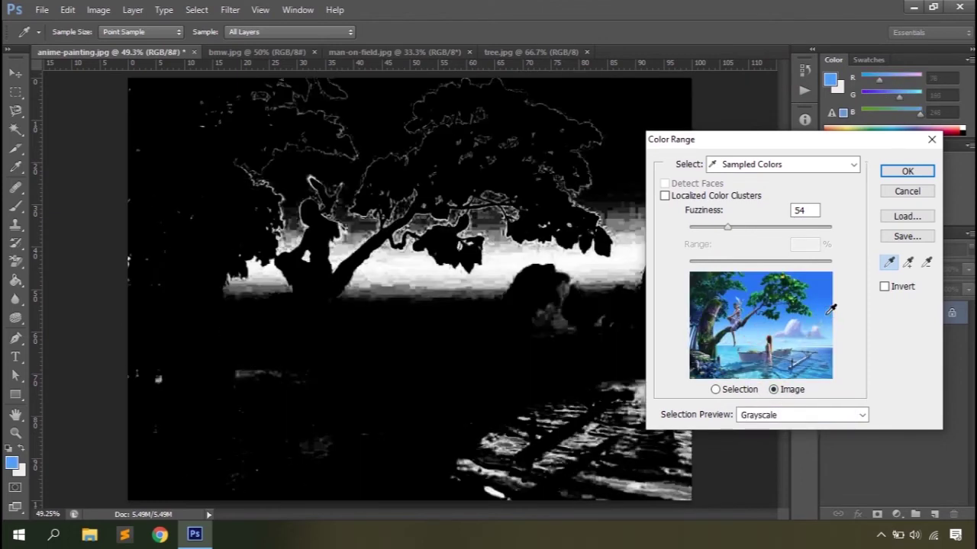
left_click(758, 284)
left_click(716, 390)
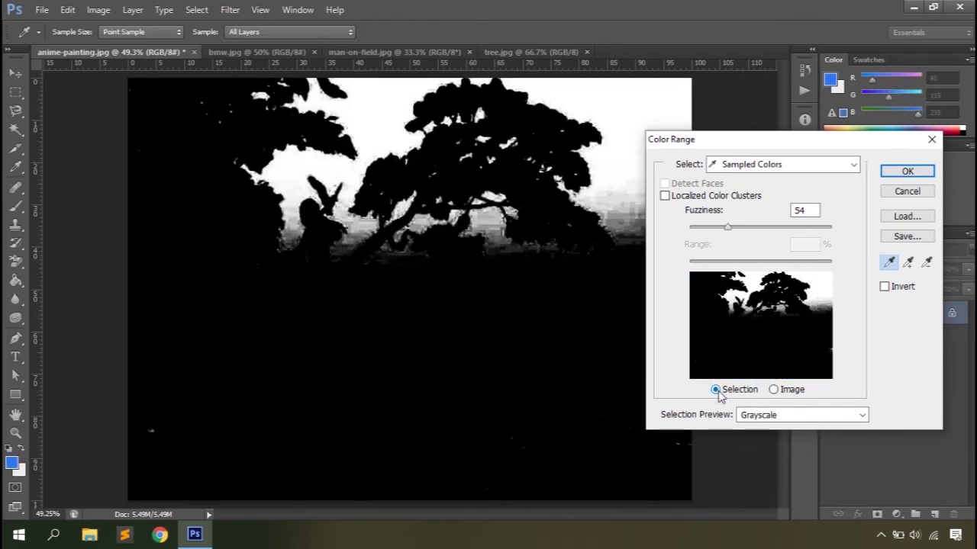
Step: Set the selection preview to Quick Mask and sample the pale blue lower sky above the boat
left_click(768, 417)
left_click(761, 487)
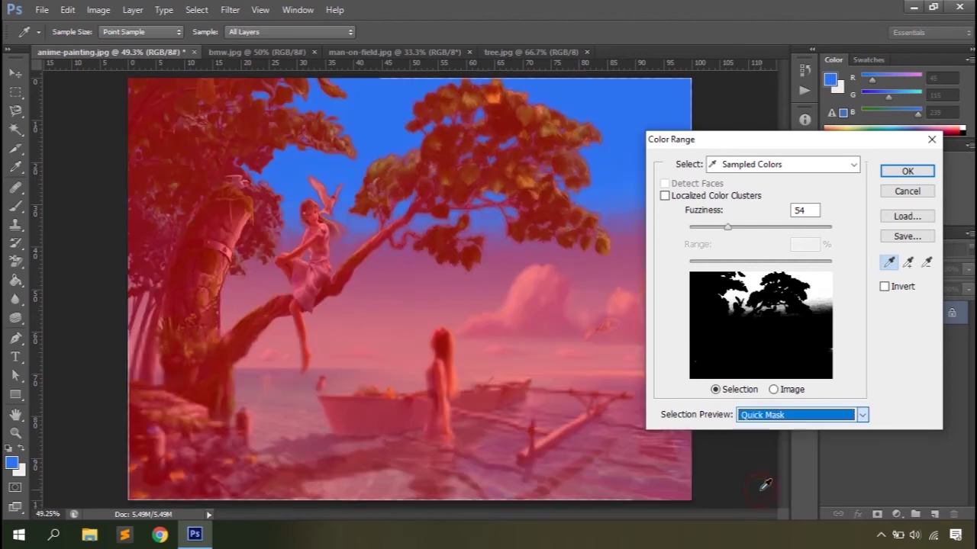
left_click(371, 315)
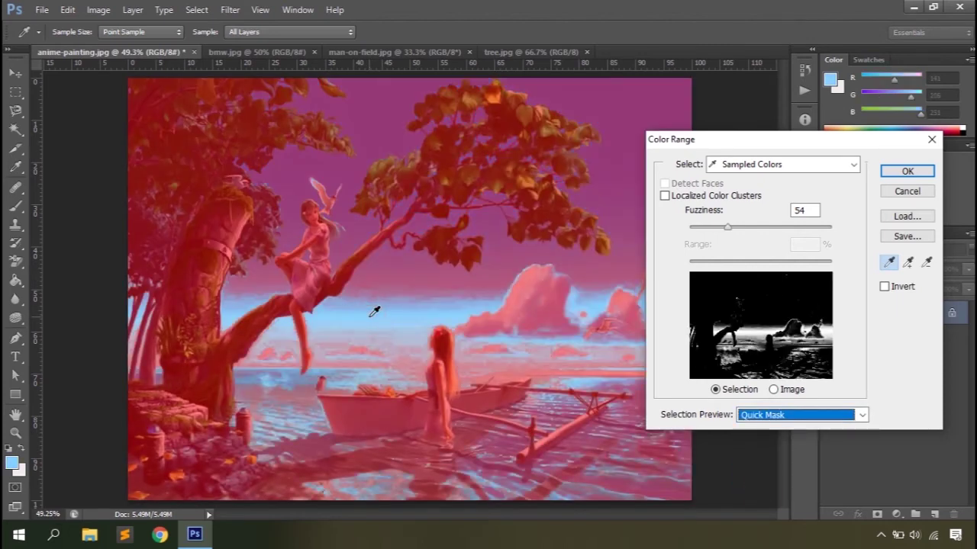
Step: Sample the deep blue upper sky, add the middle and pale lower sky colours to the sample, and set the Fuzziness to 95
left_click(624, 116)
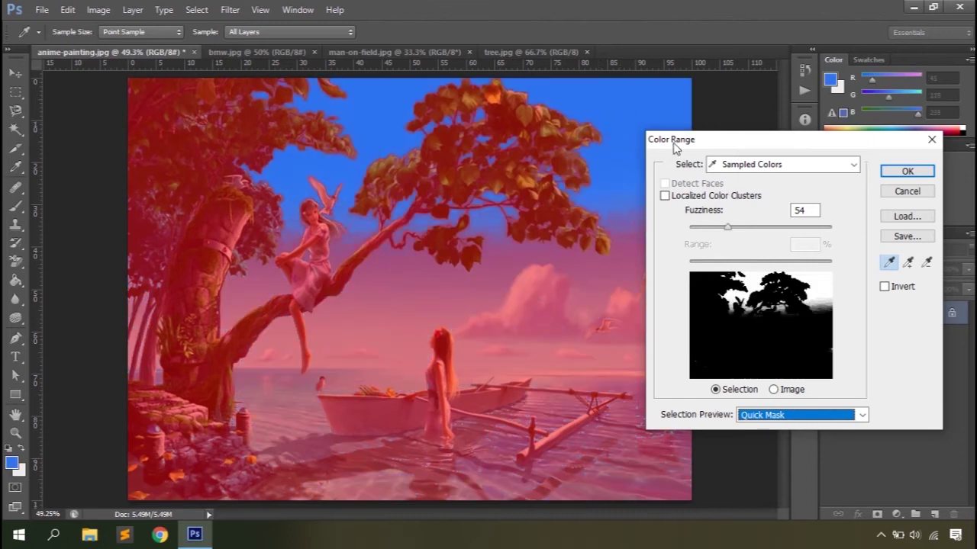
left_click(910, 262)
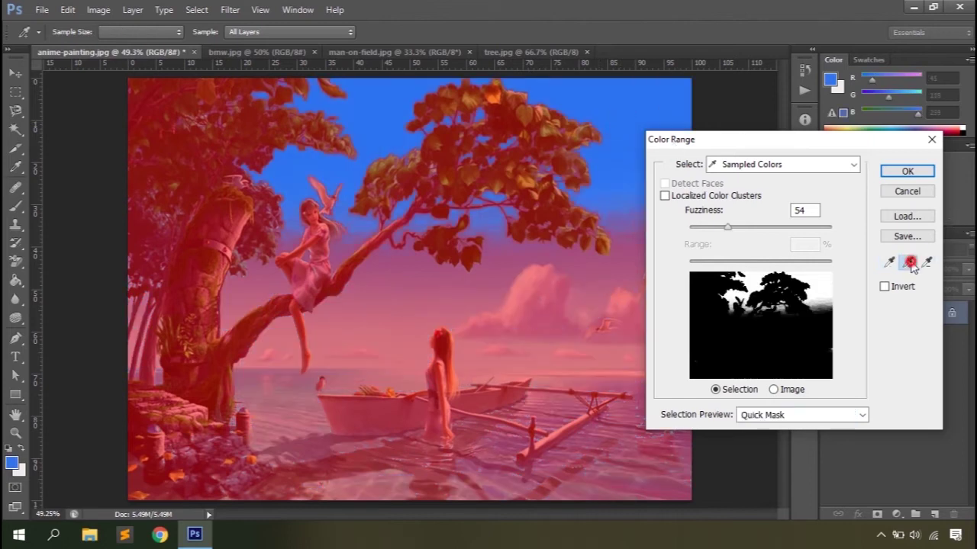
left_click(420, 279)
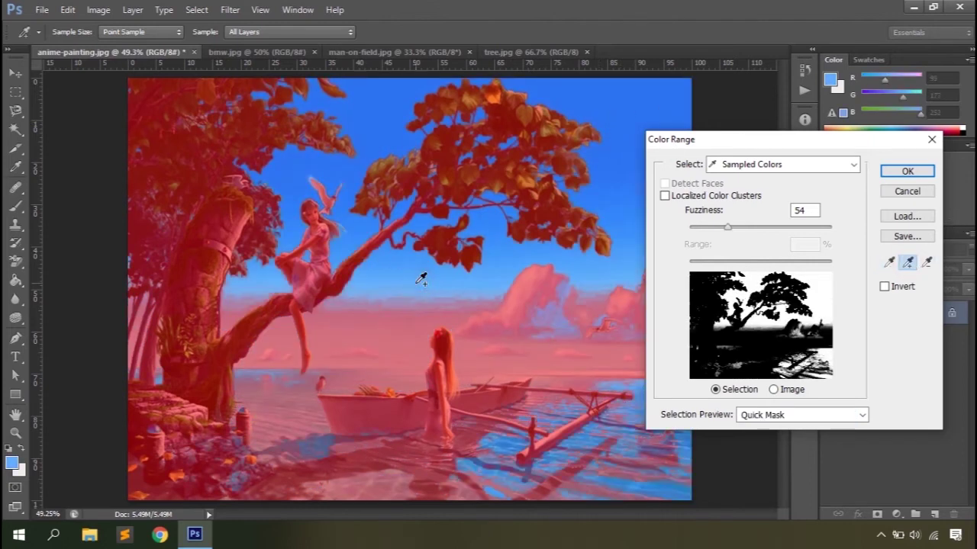
left_click(400, 329)
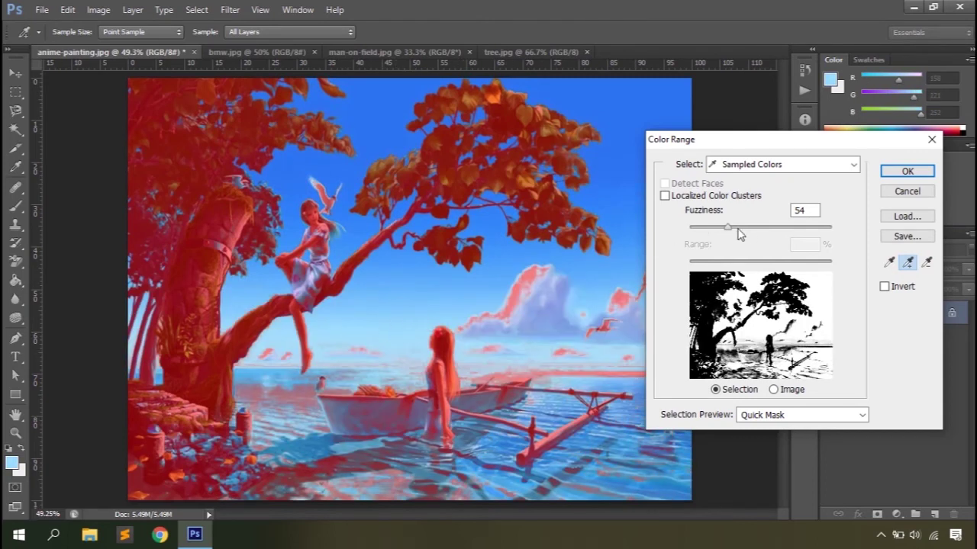
left_click_drag(730, 233, 661, 237)
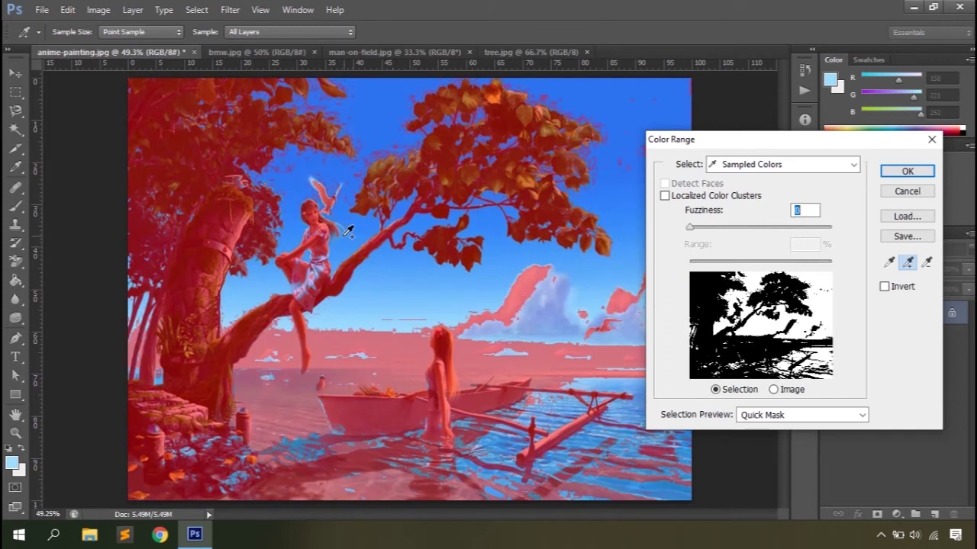
left_click_drag(658, 221, 760, 233)
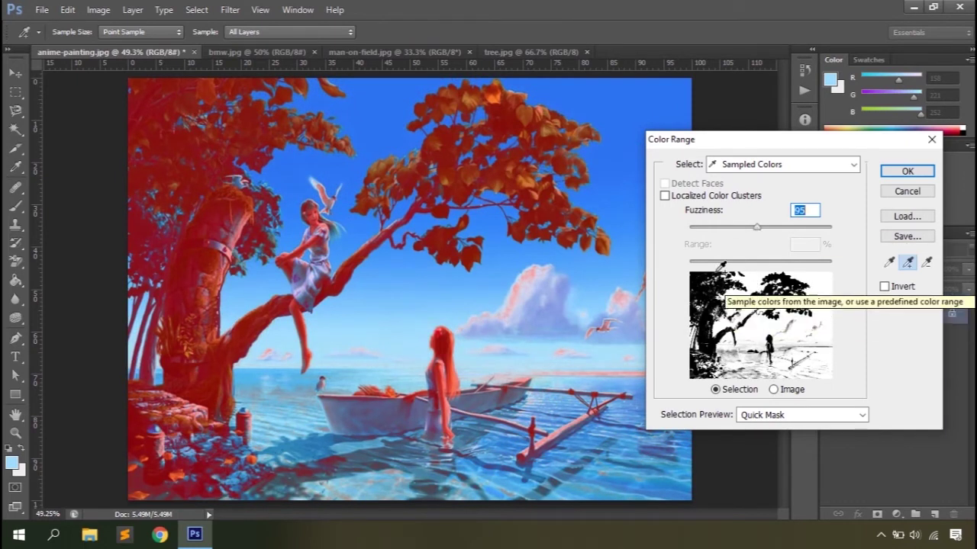
Step: Enable Localized Color Clusters, add two samples from the selection thumbnail and reduce the Range to 38%
left_click(664, 196)
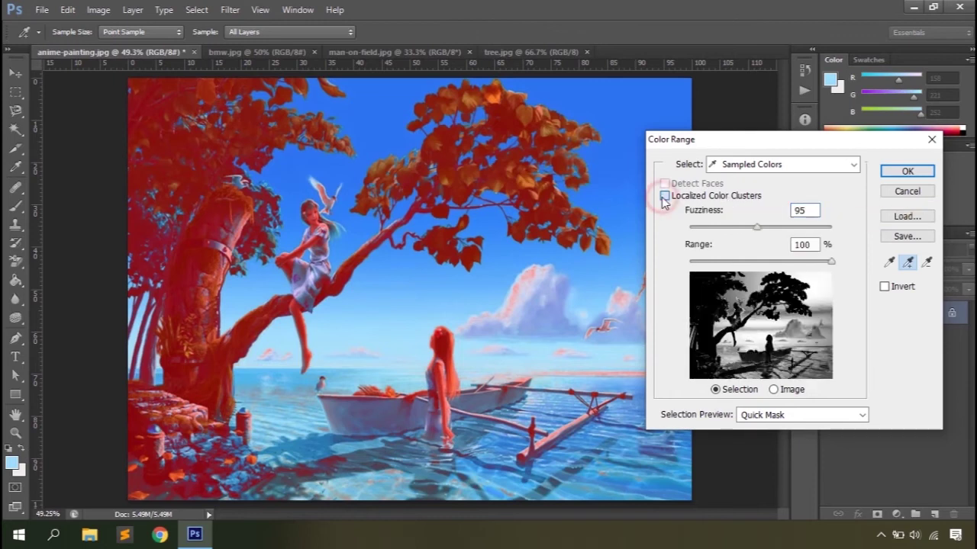
left_click(780, 324)
left_click(815, 317)
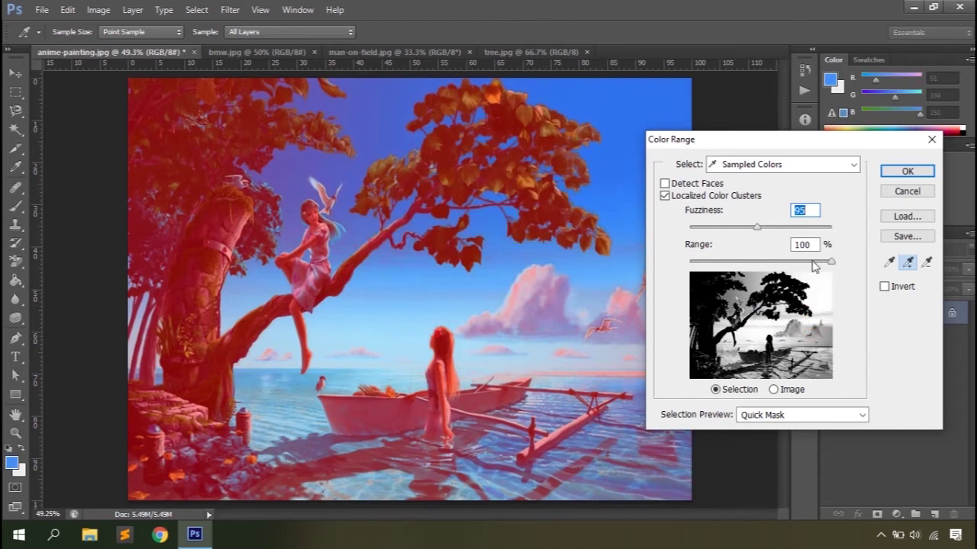
left_click_drag(830, 262, 745, 272)
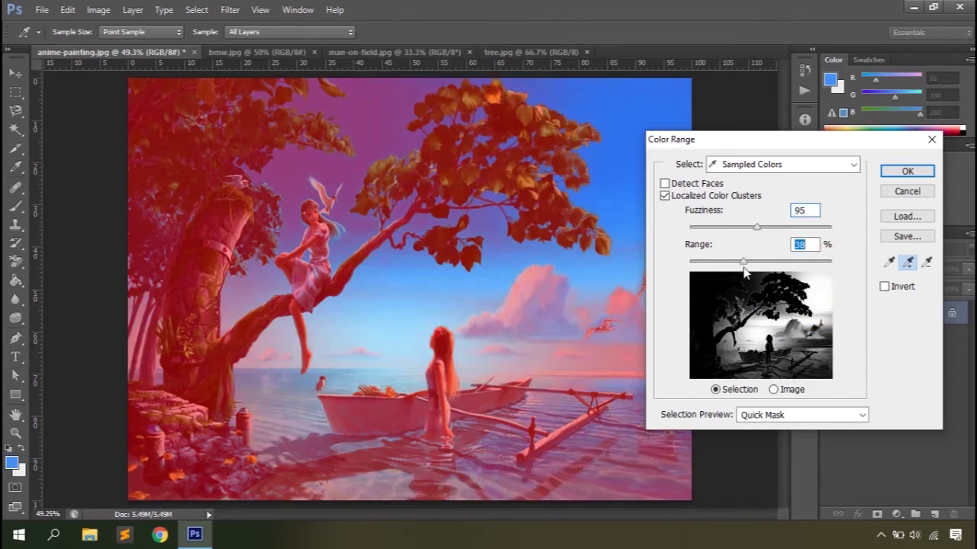
Step: Preview the selection in Grayscale, set the Range to 42% and apply the Color Range selection to the painting
left_click(805, 416)
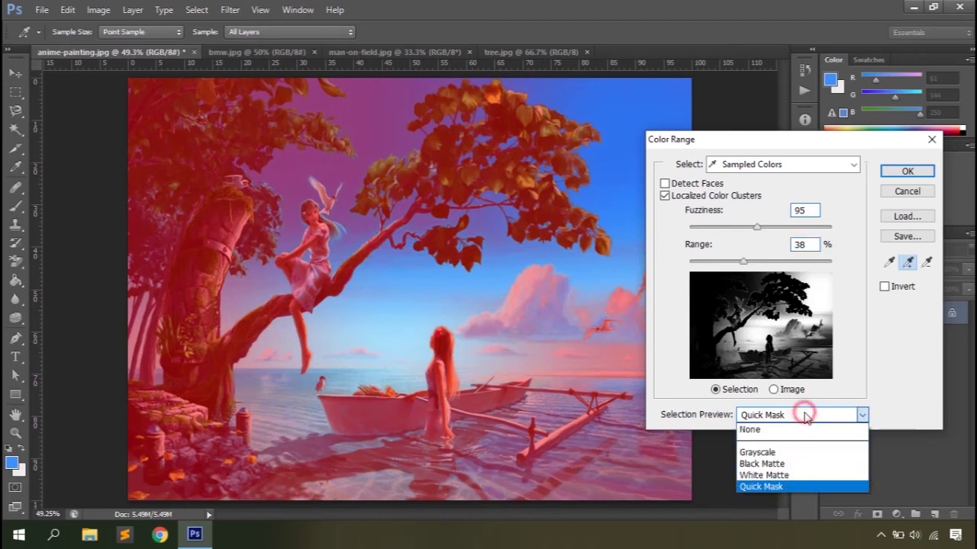
left_click(778, 452)
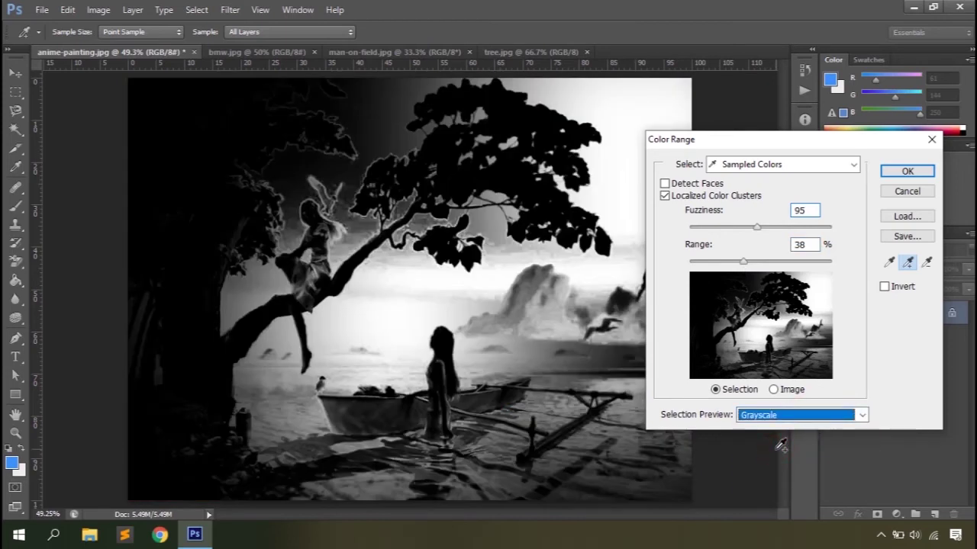
mouse_move(742, 262)
left_mouse_down()
mouse_move(695, 264)
mouse_move(684, 275)
mouse_move(748, 262)
left_mouse_up()
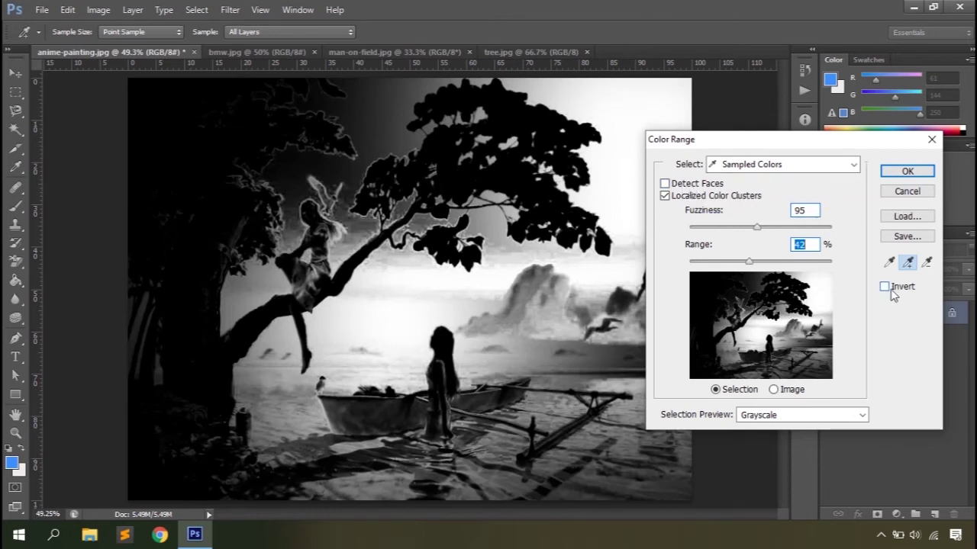
left_click(908, 172)
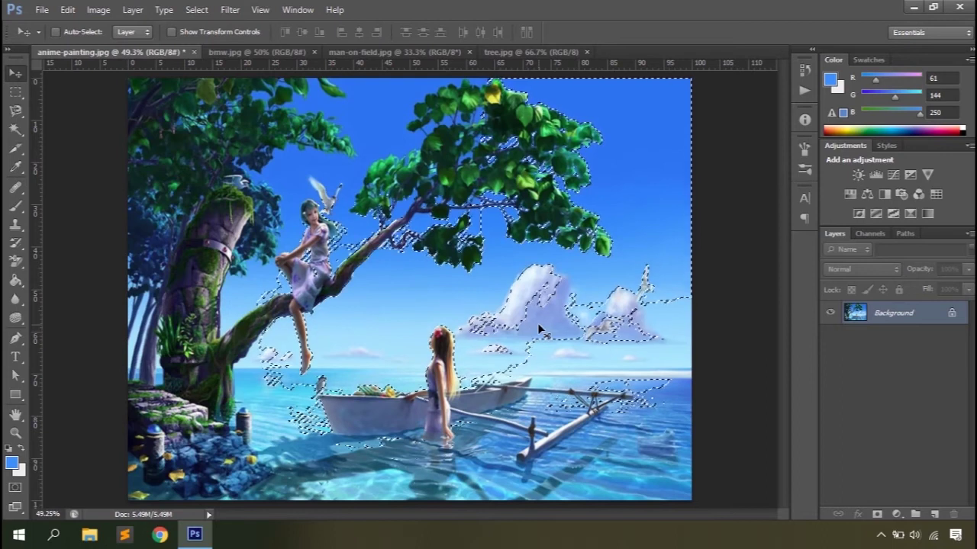
Step: Clear the painting's selection and open Color Range on tree.jpg with the Quick Mask selection preview
key("ctrl+d")
left_click(519, 55)
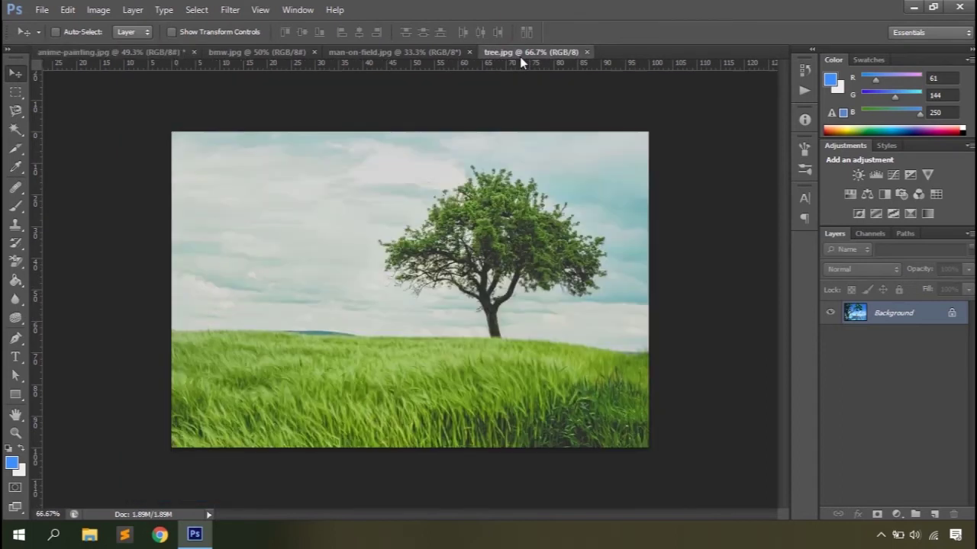
left_click(196, 10)
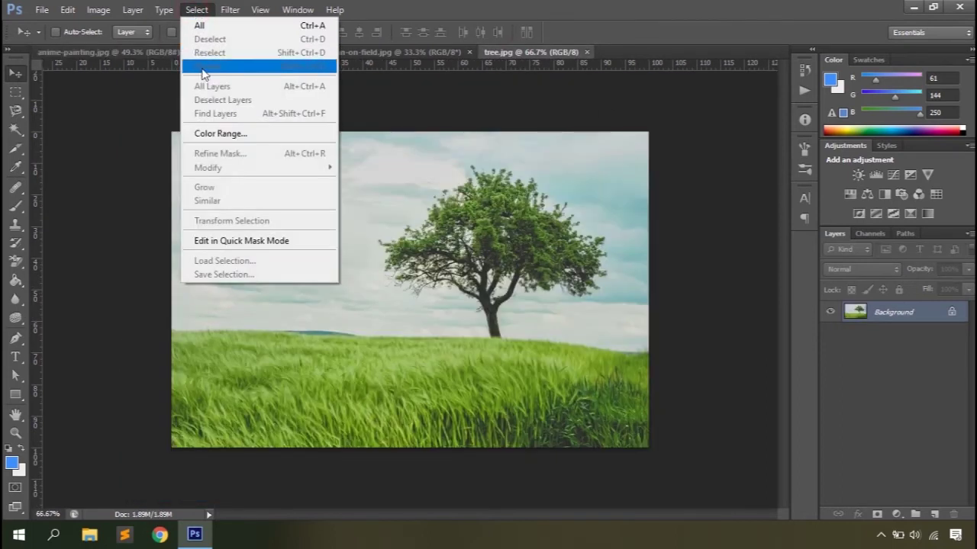
left_click(221, 134)
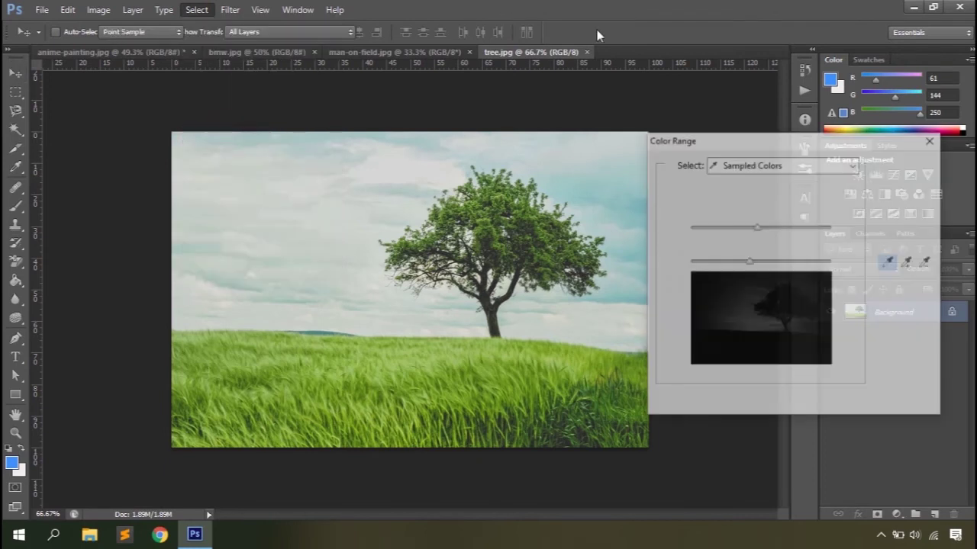
left_click(755, 402)
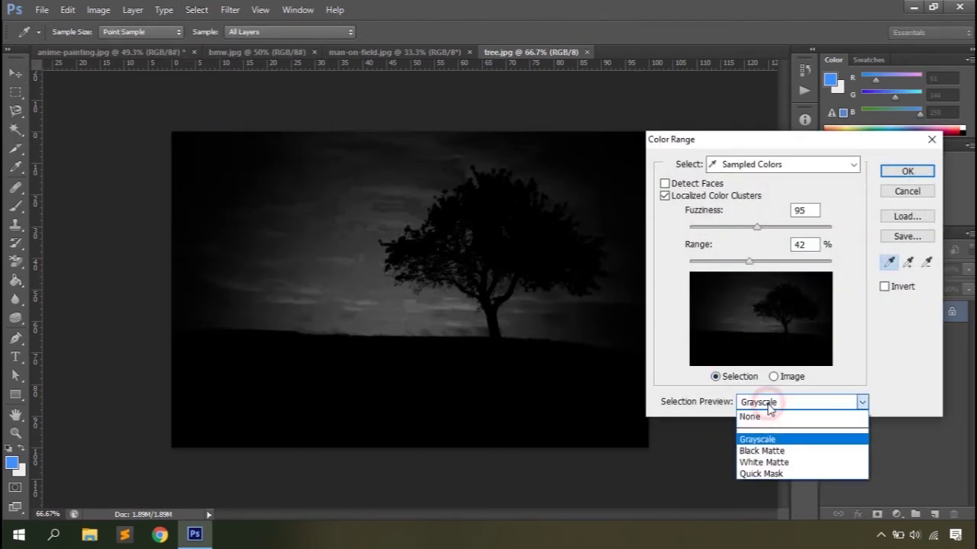
left_click(767, 474)
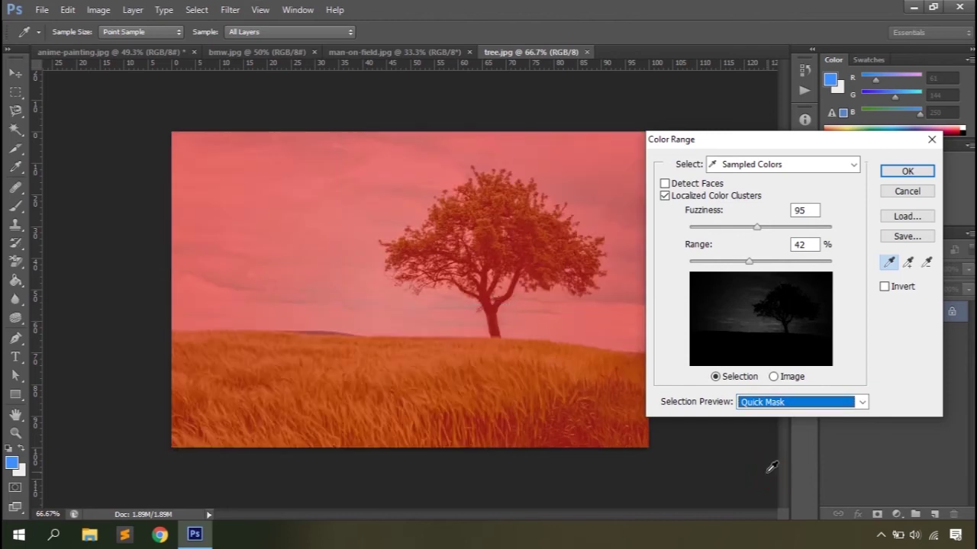
Step: Sample the cloudy sky beside the tree, then add further samples across the whole sky to the Color Range selection
left_click_drag(740, 147, 769, 98)
left_click(333, 220)
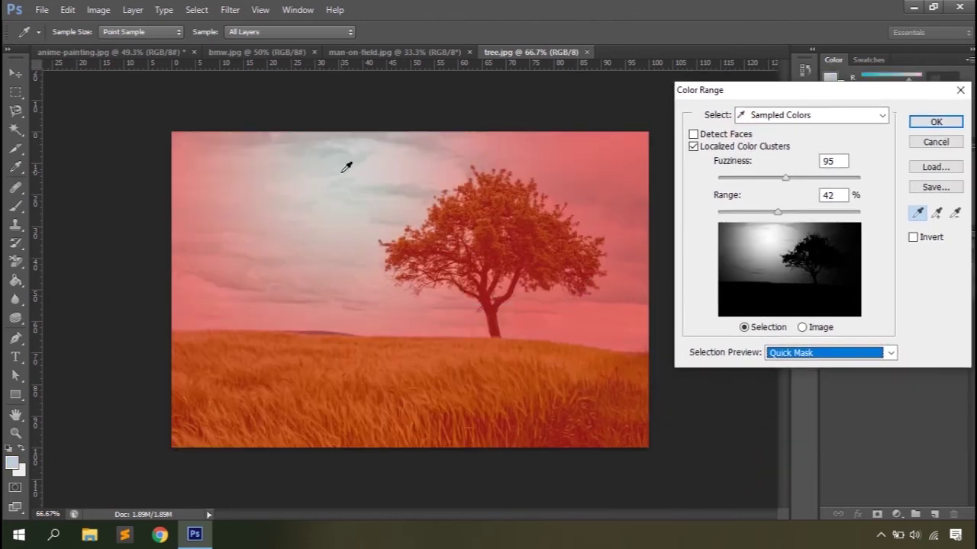
left_click(936, 213)
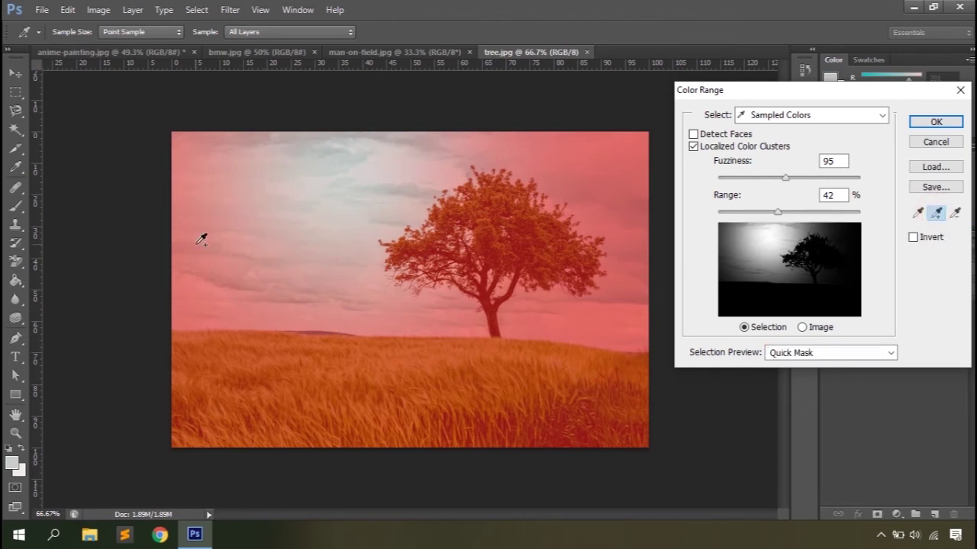
left_click(312, 197)
left_click(207, 165)
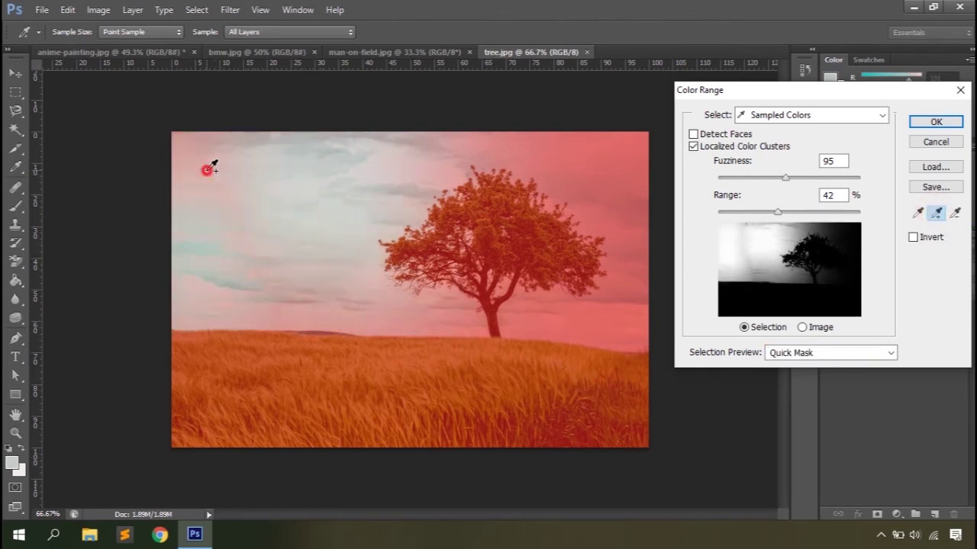
left_click(592, 149)
left_click(448, 160)
left_click(599, 314)
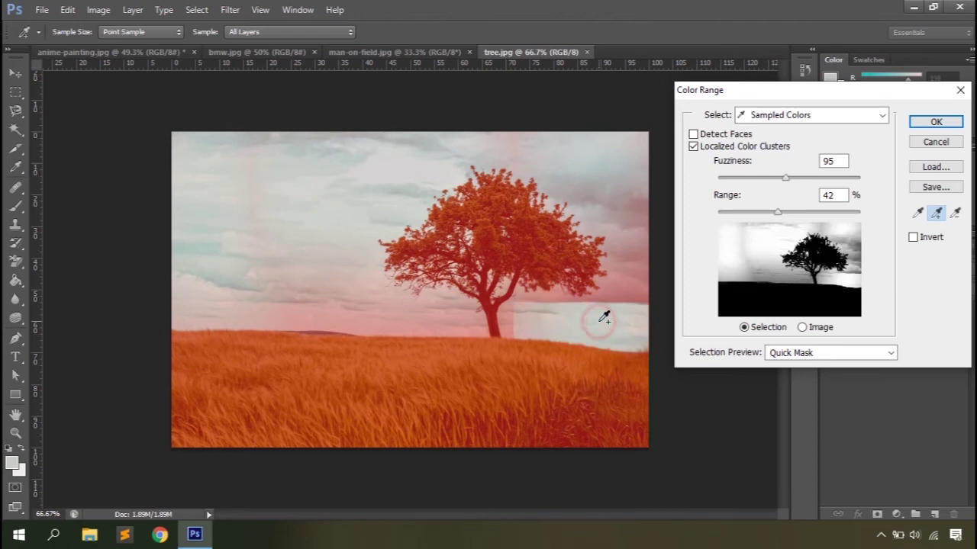
left_click(355, 304)
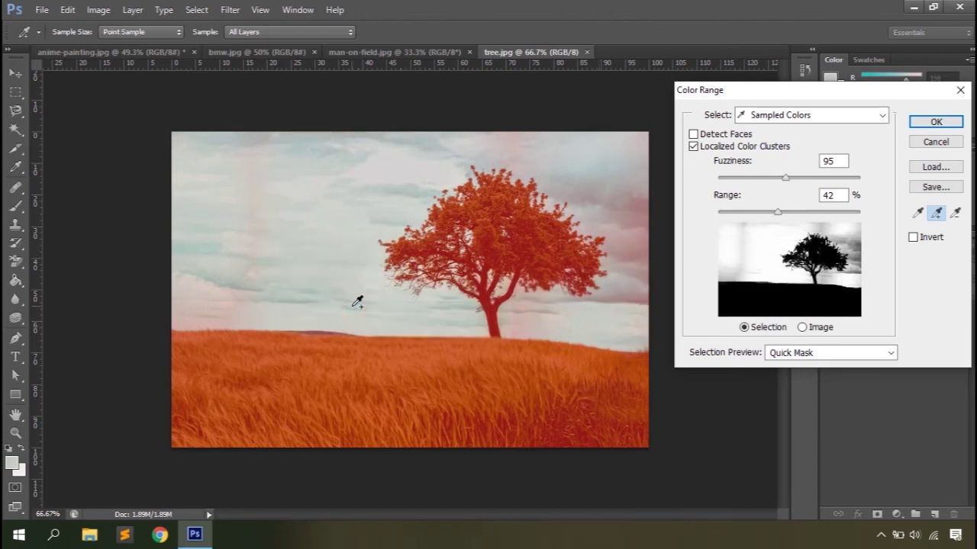
left_click(639, 216)
left_click(515, 151)
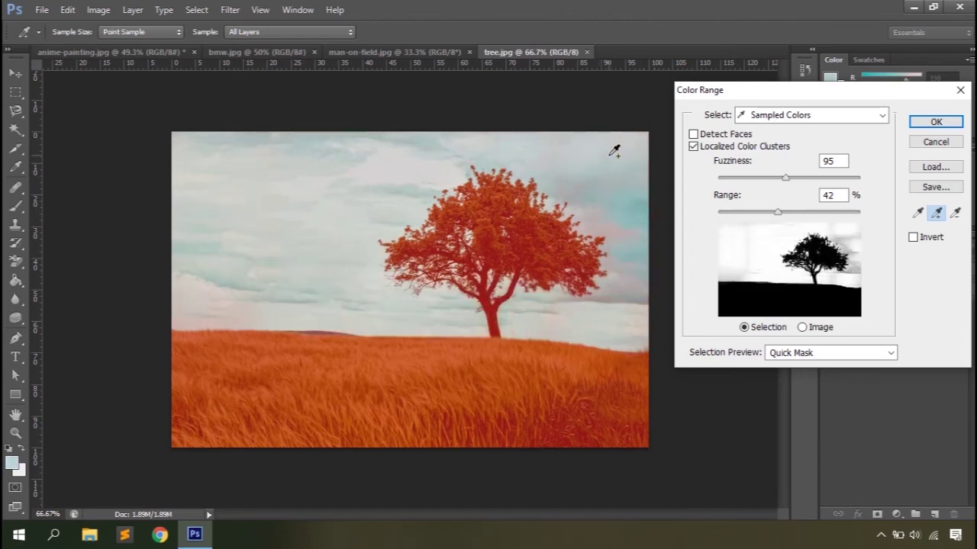
left_click(633, 236)
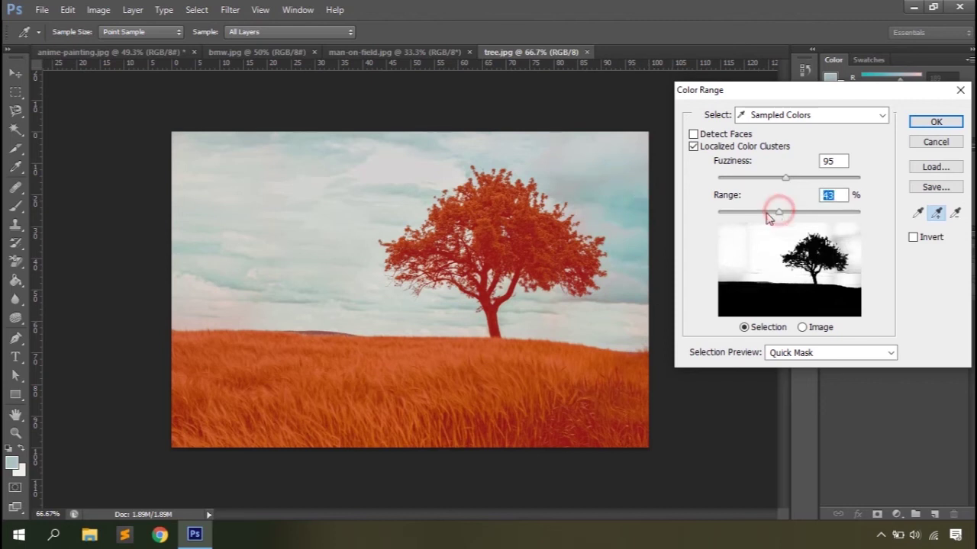
Step: Preview the sky selection in Grayscale and apply it with the Range at 52% and the Fuzziness at 51
left_click_drag(777, 211, 857, 214)
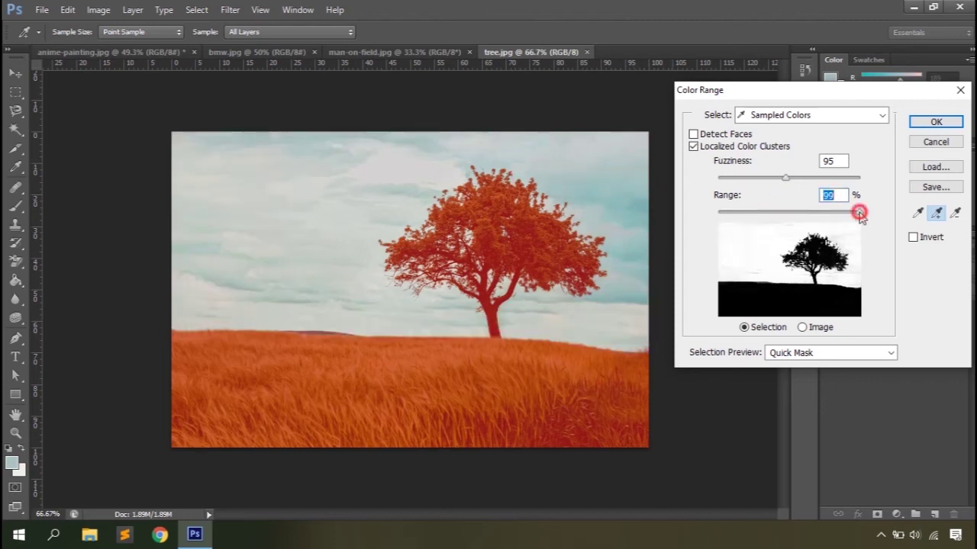
left_click(802, 352)
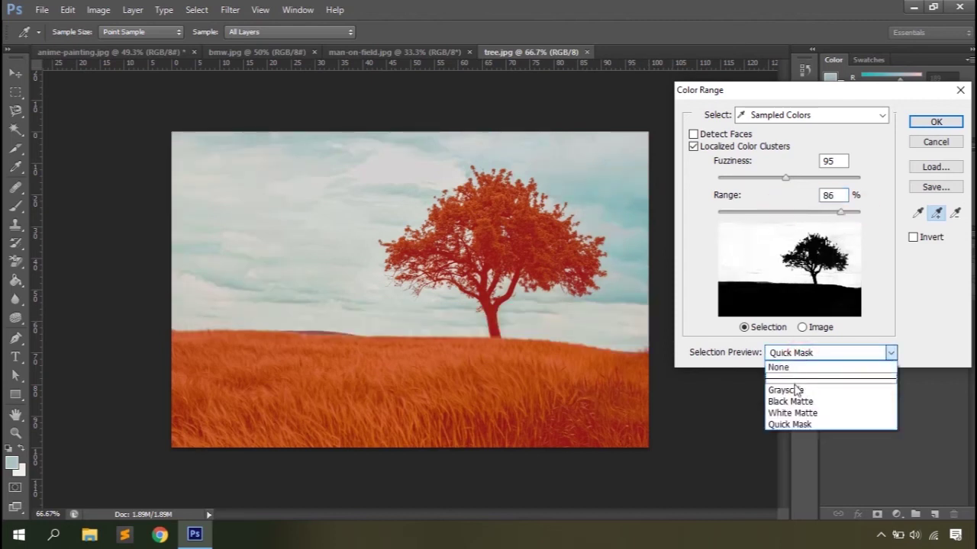
left_click(794, 390)
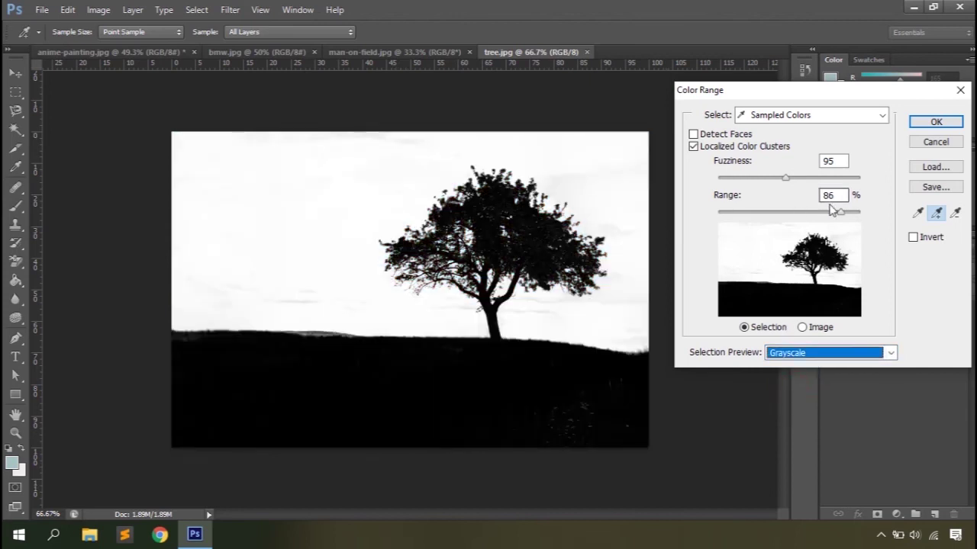
left_click_drag(842, 215, 793, 219)
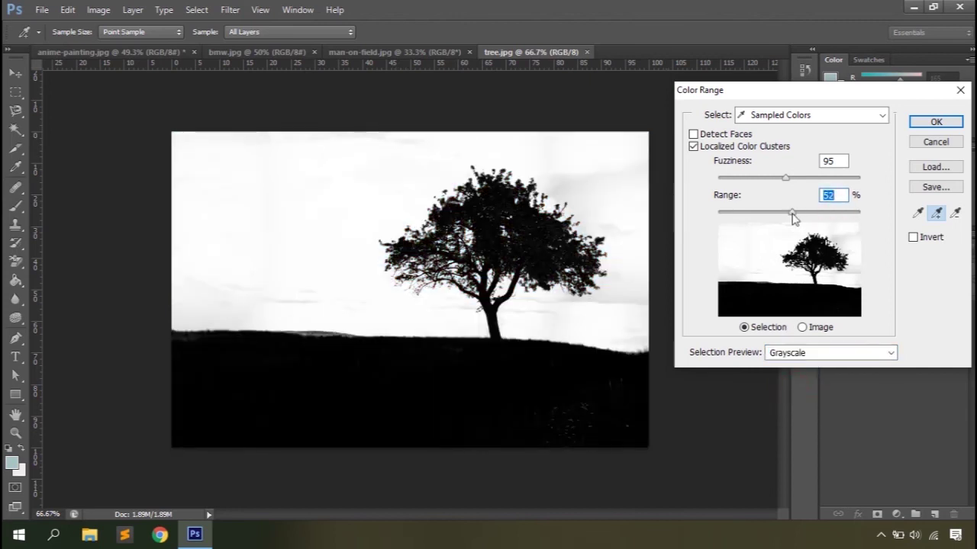
left_click_drag(785, 182, 754, 180)
left_click(933, 123)
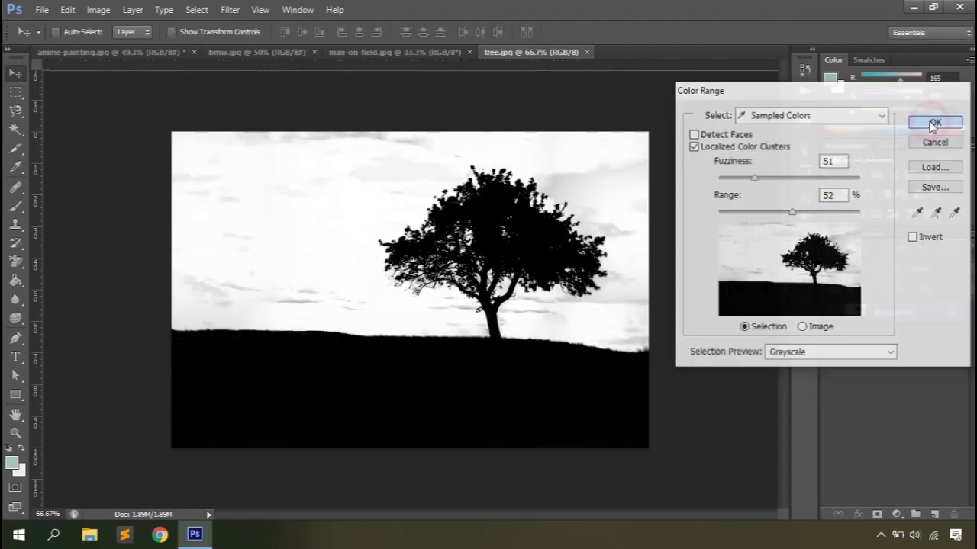
Step: Duplicate the Background layer of tree.jpg under the default name, keeping the sky selection active
key("m")
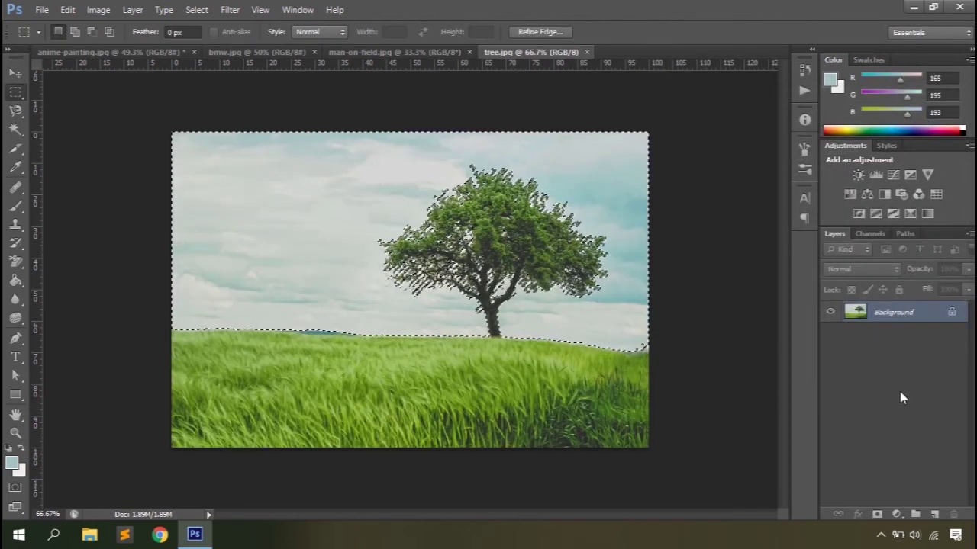
right_click(901, 316)
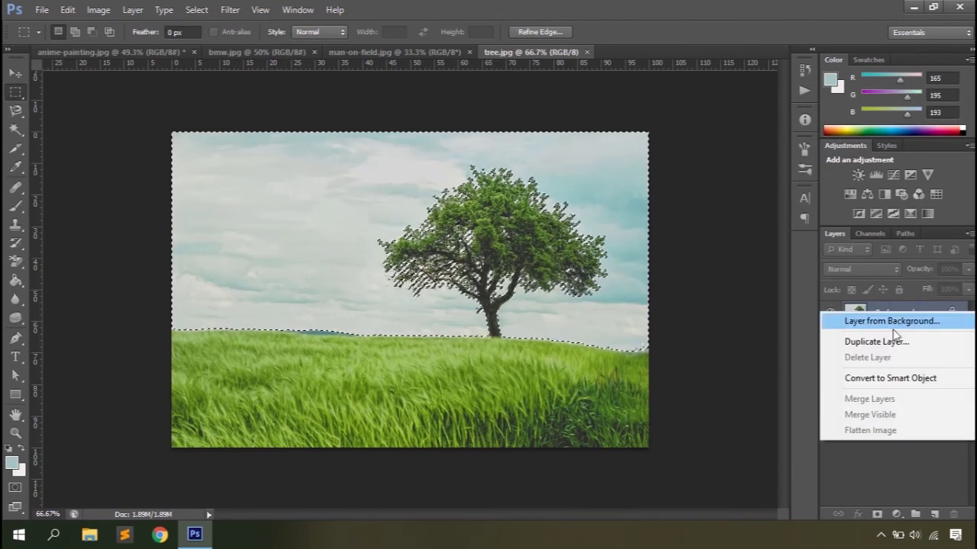
left_click(878, 342)
left_click(621, 161)
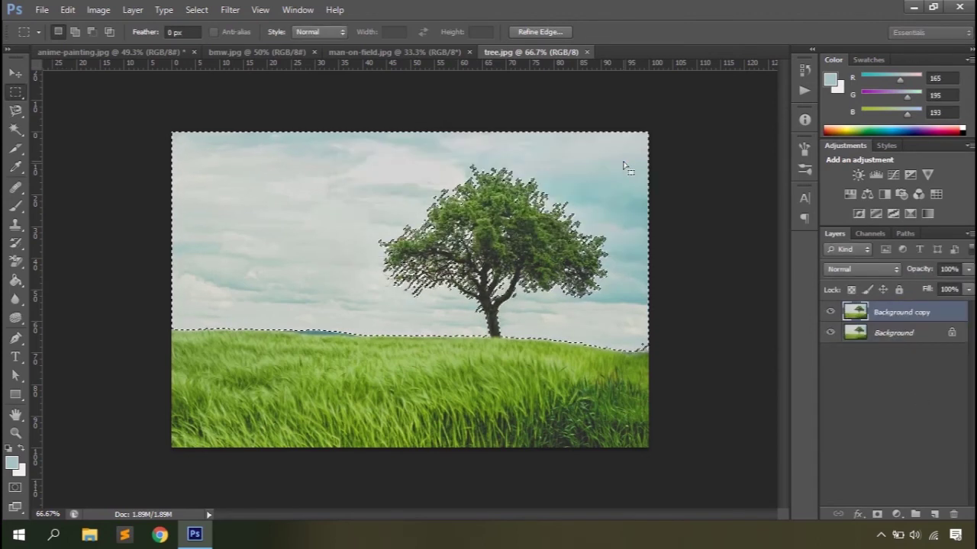
Step: Hide the original Background layer and add a layer mask to the copy from the sky selection
left_click(830, 333)
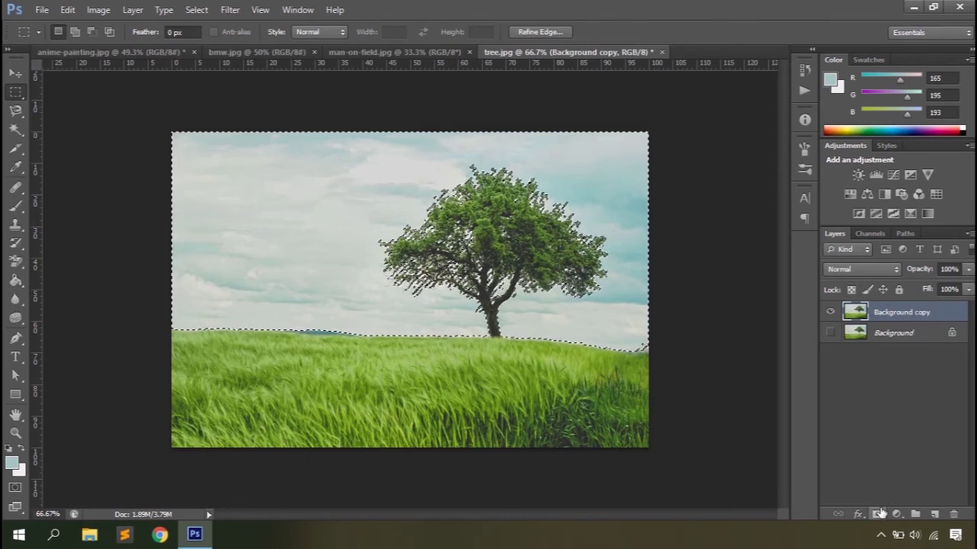
left_click(877, 515)
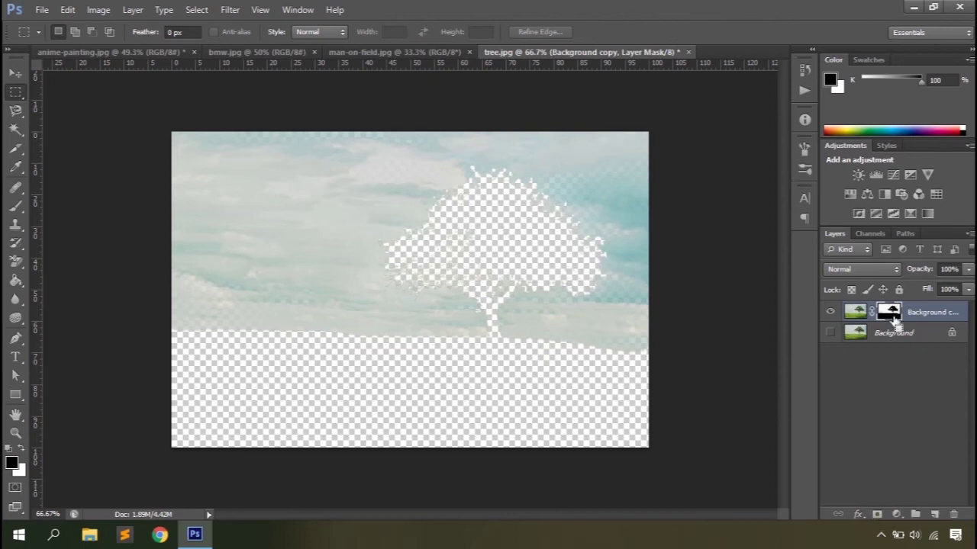
Step: Invert the layer mask of the Background copy, then delete the copy and return to the original Background layer
key("ctrl+i")
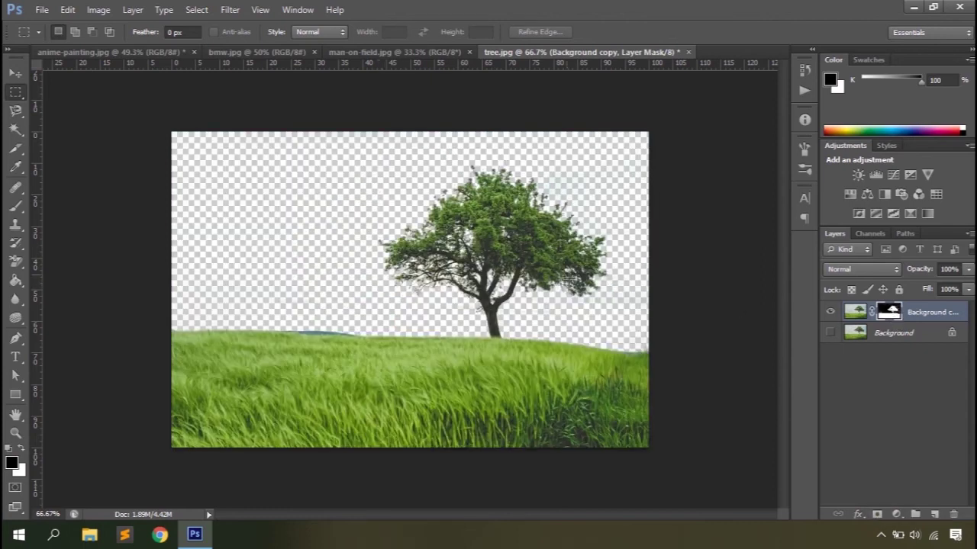
left_click_drag(927, 314, 954, 513)
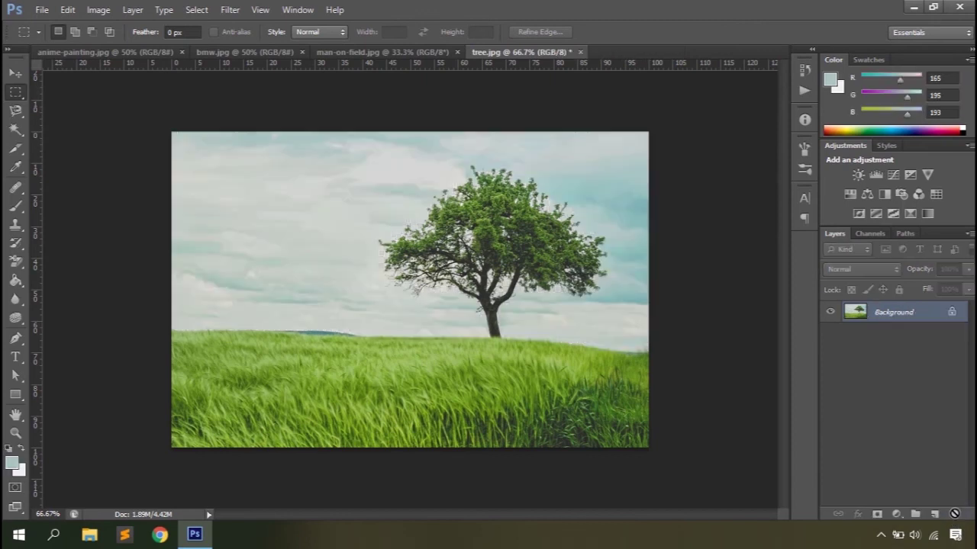
Step: Reselect the sky in tree.jpg with Color Range, using Sampled Colors with Fuzziness 51 and Range 52%
left_click(196, 9)
left_click(209, 134)
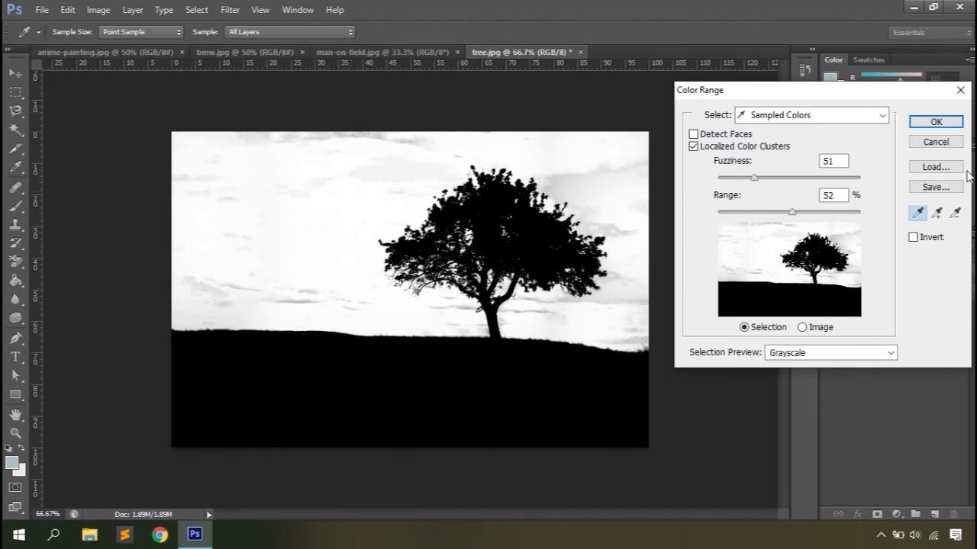
left_click(932, 123)
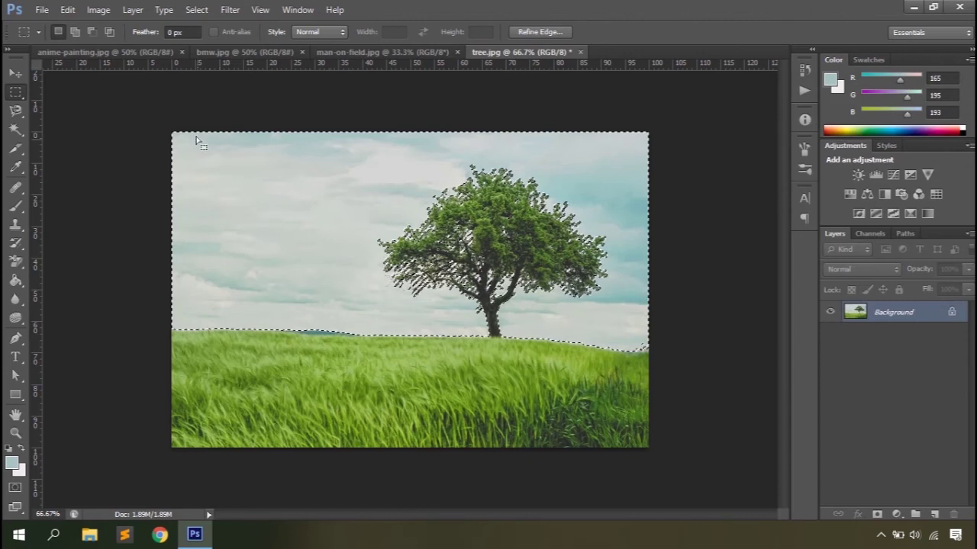
Step: Try to turn the sky selection into a border 98 pixels wide
left_click(196, 9)
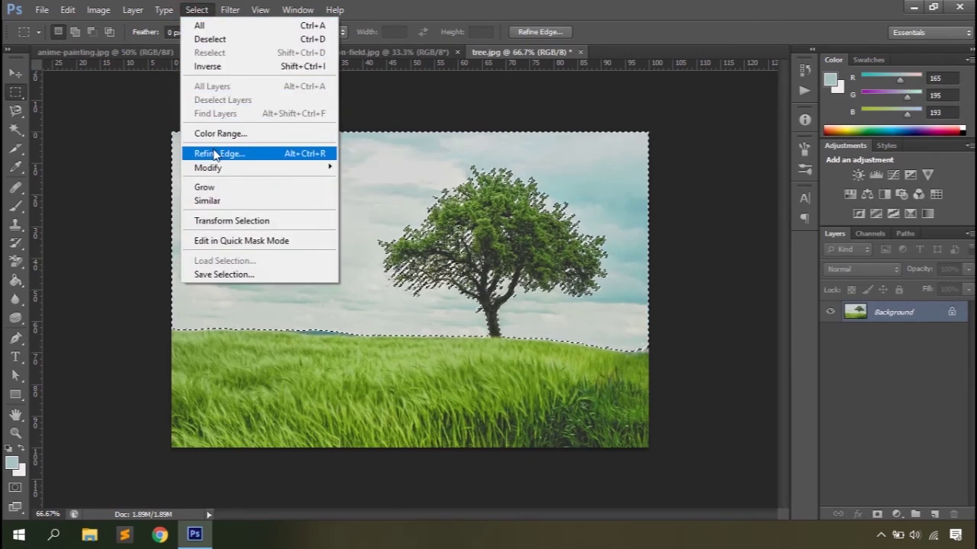
mouse_move(327, 167)
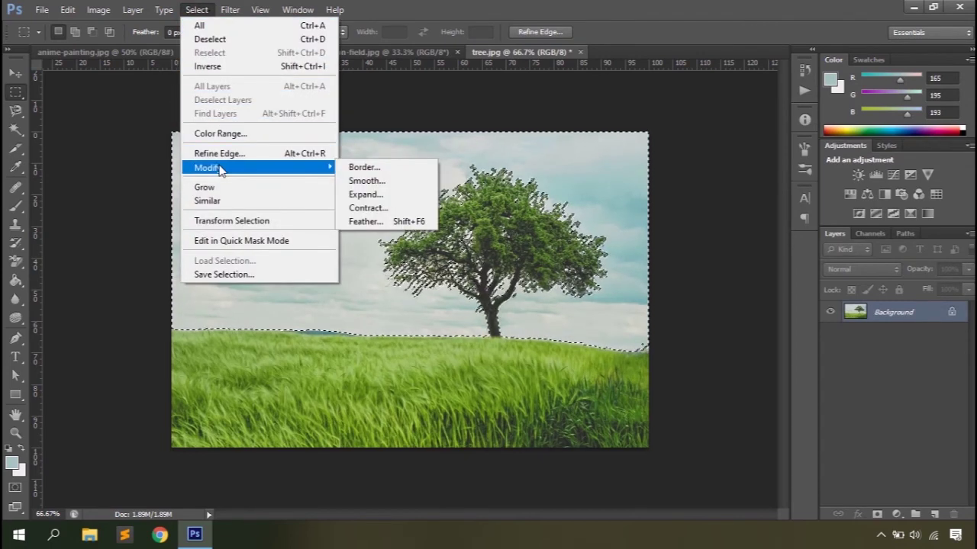
left_click(367, 169)
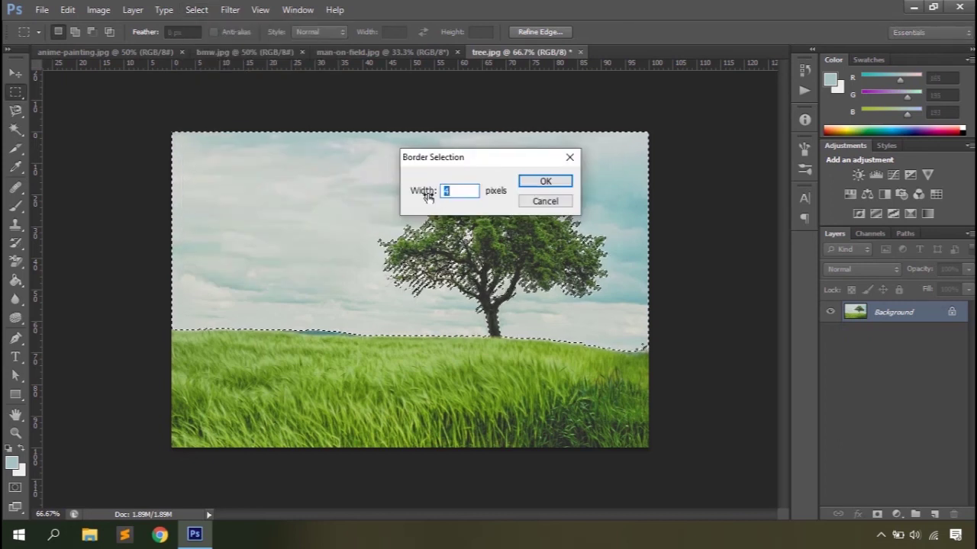
left_click_drag(414, 191, 493, 183)
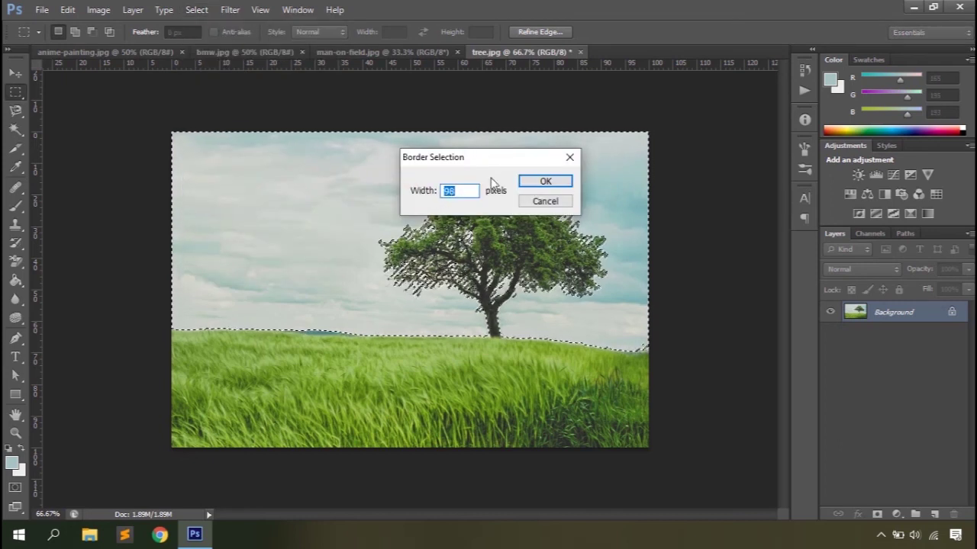
left_click(537, 182)
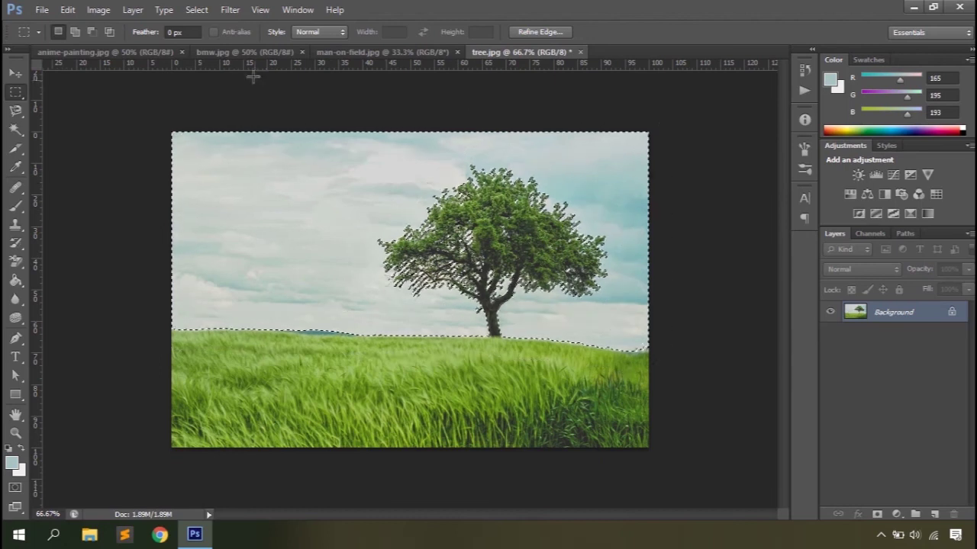
Step: Try to smooth the outline of the sky selection around the tree
left_click(196, 9)
left_click(338, 178)
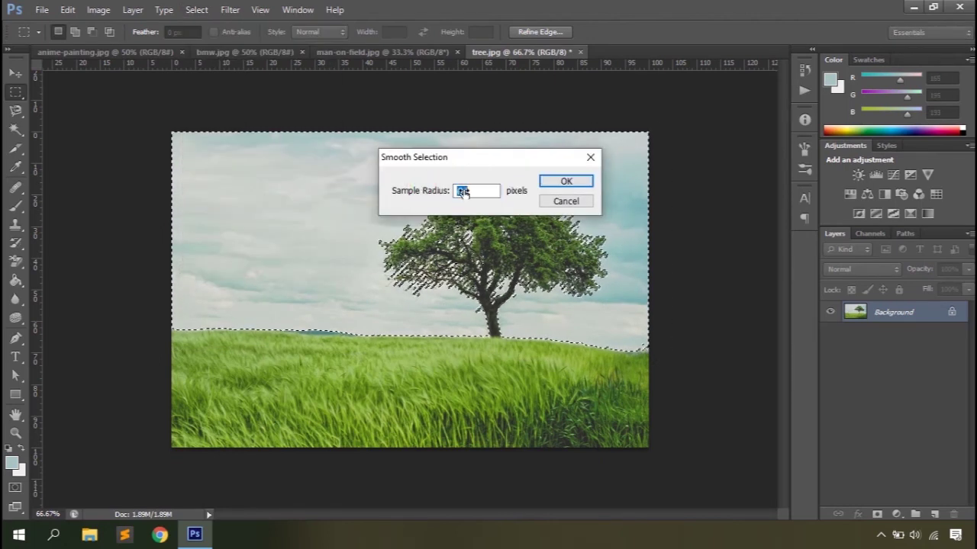
left_click(565, 181)
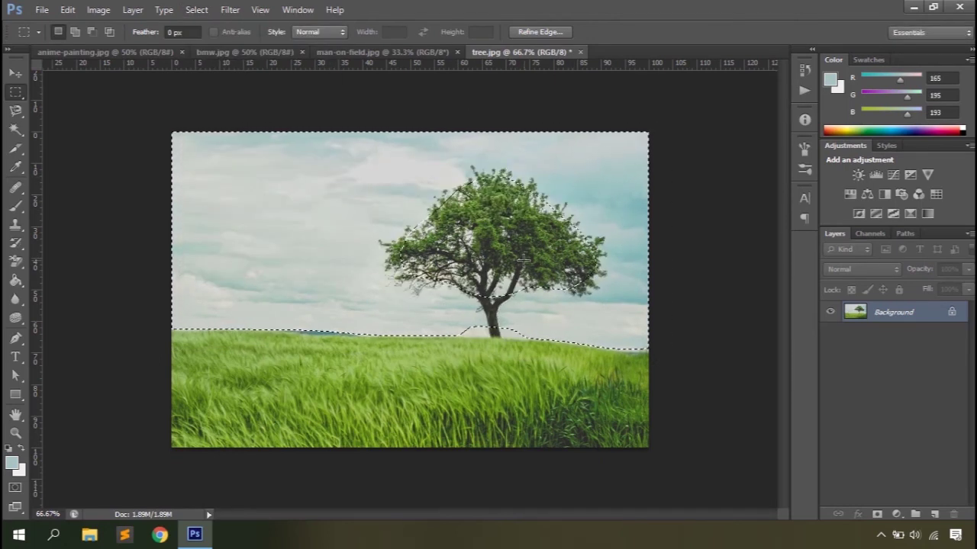
Step: Try to expand the sky selection into the tree and the grass
left_click(196, 9)
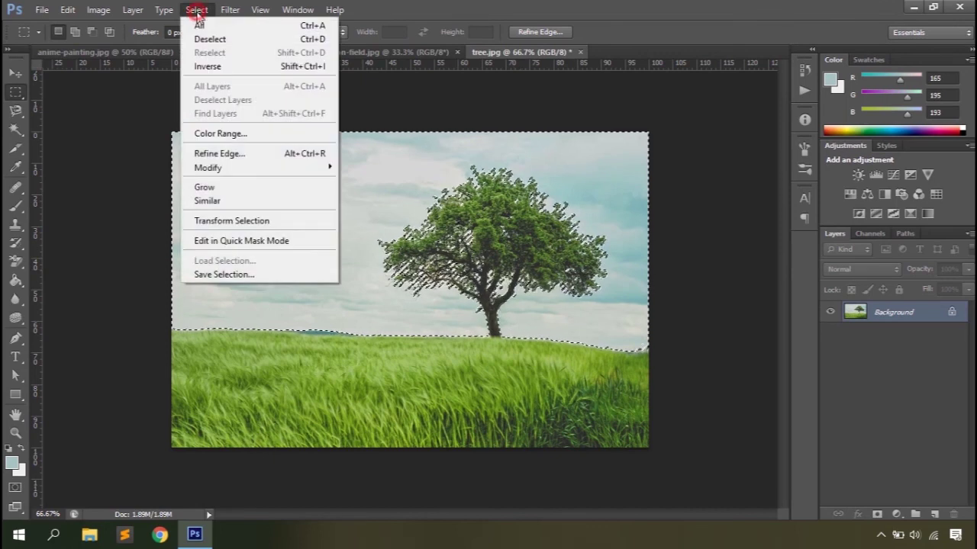
mouse_move(313, 167)
left_click(371, 192)
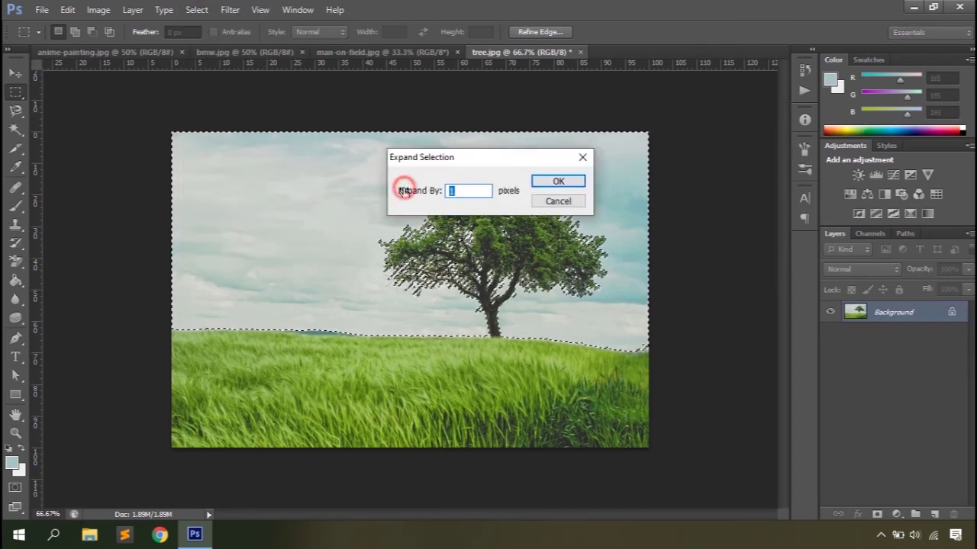
left_click(549, 181)
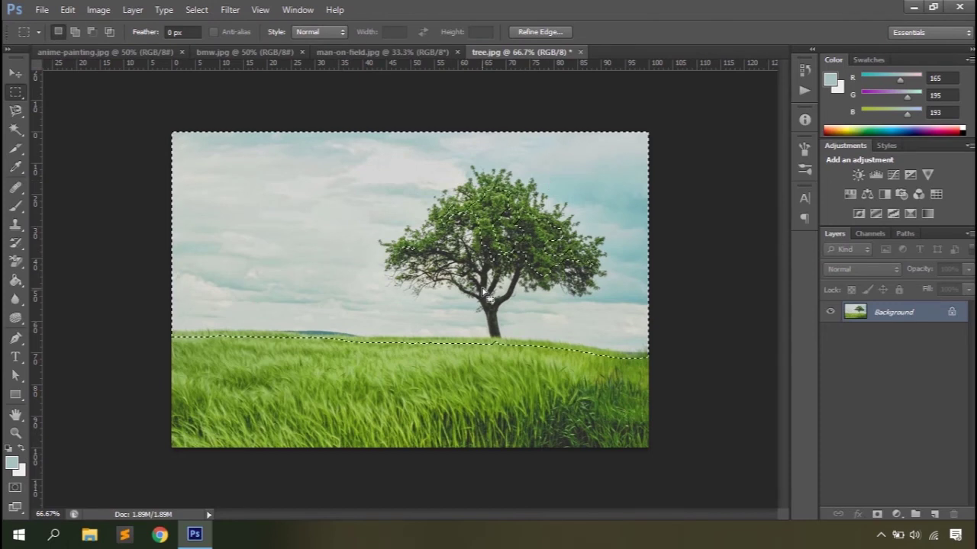
Step: Try to contract the sky selection away from the tree and the horizon
left_click(196, 10)
left_click(374, 208)
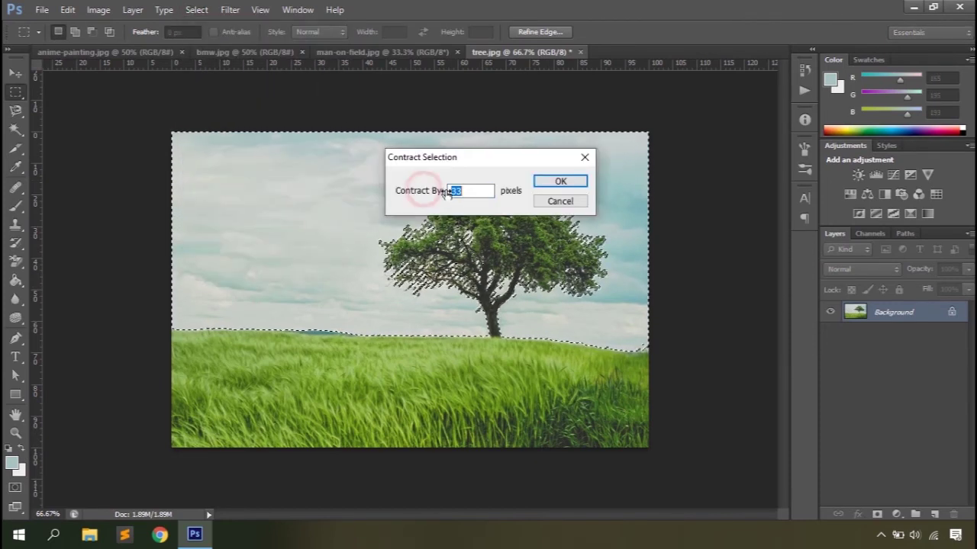
left_click(561, 182)
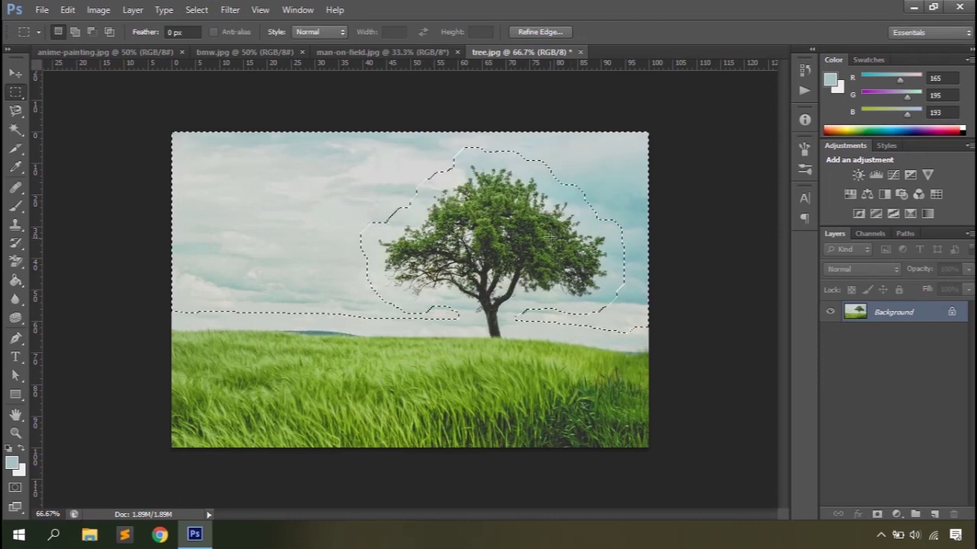
left_click(196, 9)
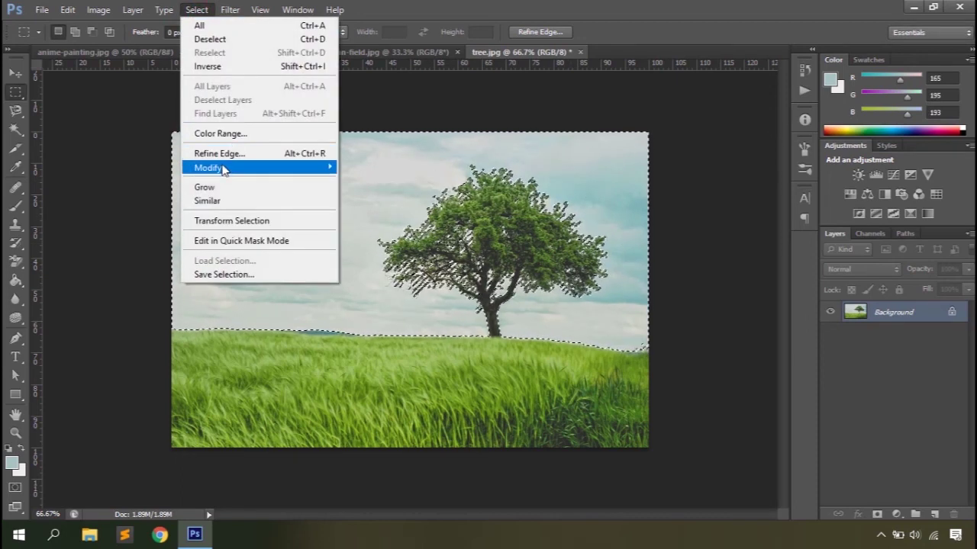
mouse_move(229, 168)
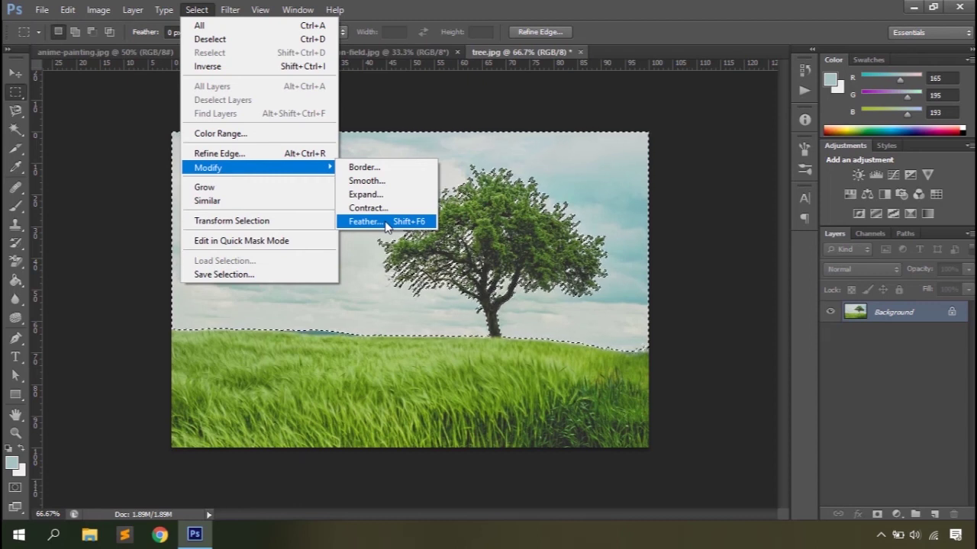
key("Escape")
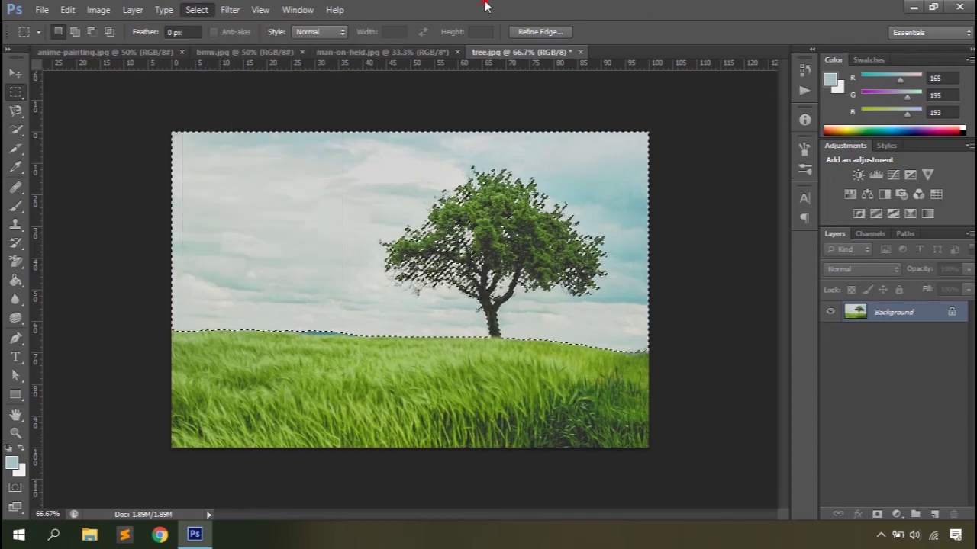
Step: Switch to man-on-field.jpg and select the man from head to legs with the Quick Selection tool
left_click(381, 52)
left_click(15, 129)
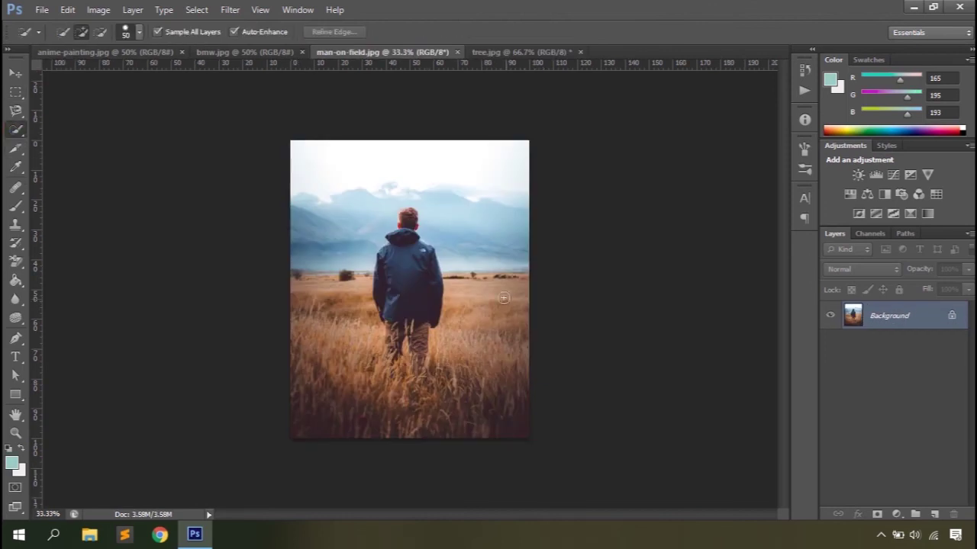
left_click_drag(403, 272, 416, 283)
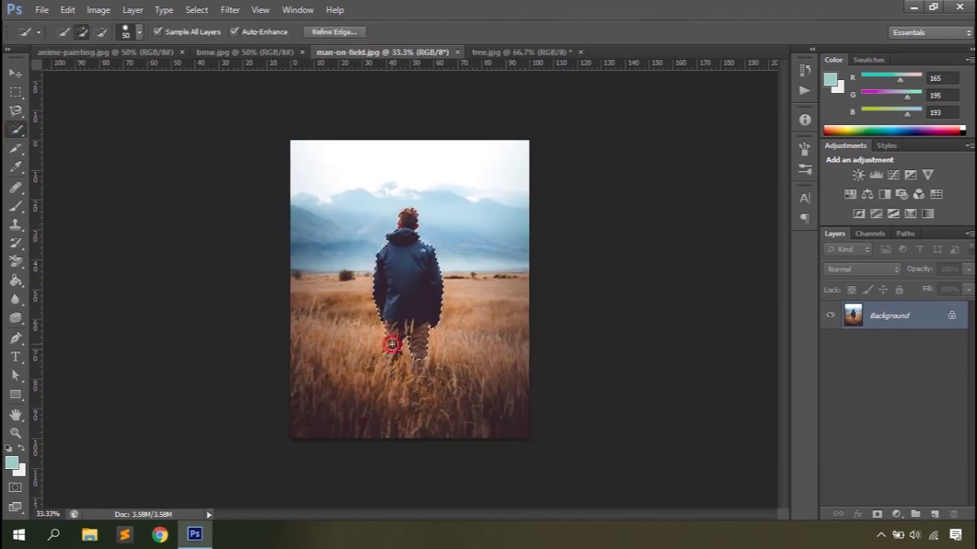
Step: Grow the man's selection into adjacent matching colors, then extend it to similar colors across the image
left_click(196, 9)
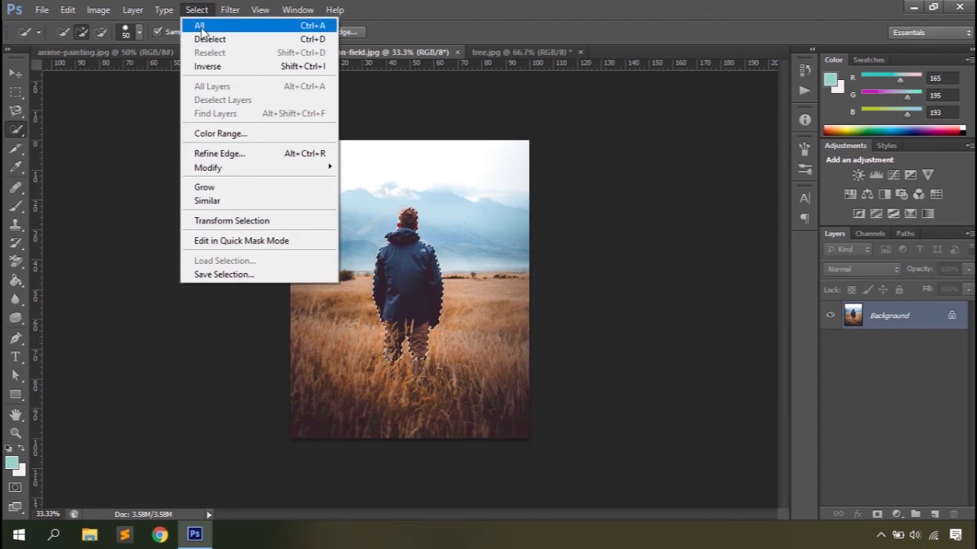
left_click(224, 187)
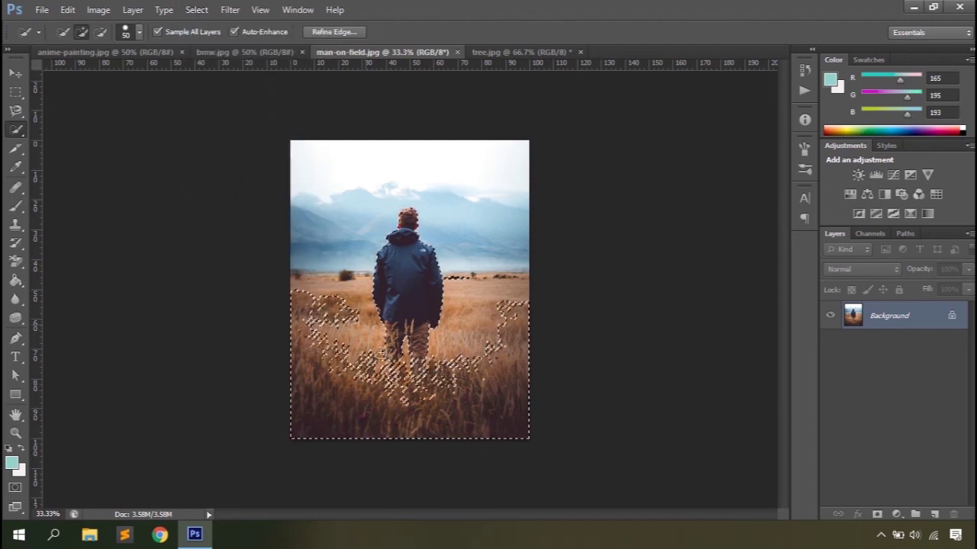
left_click(197, 9)
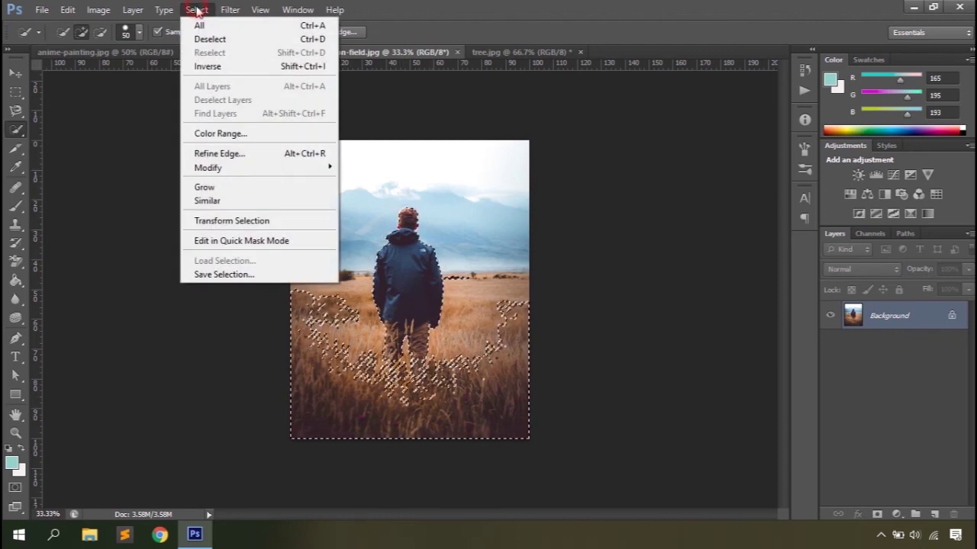
left_click(220, 200)
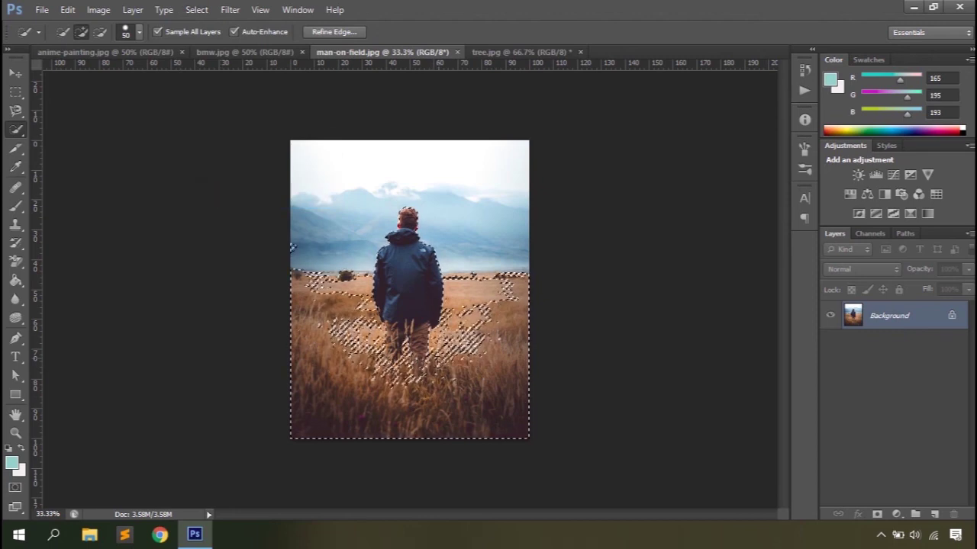
Step: Edit the selection in Quick Mask mode and paint the field around the man black with the 150 px Brush
left_click(196, 9)
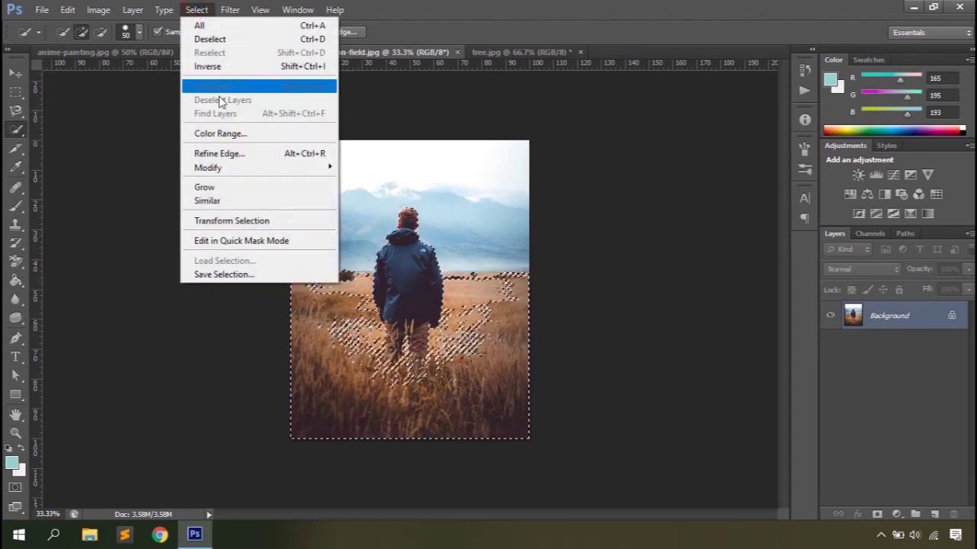
left_click(237, 241)
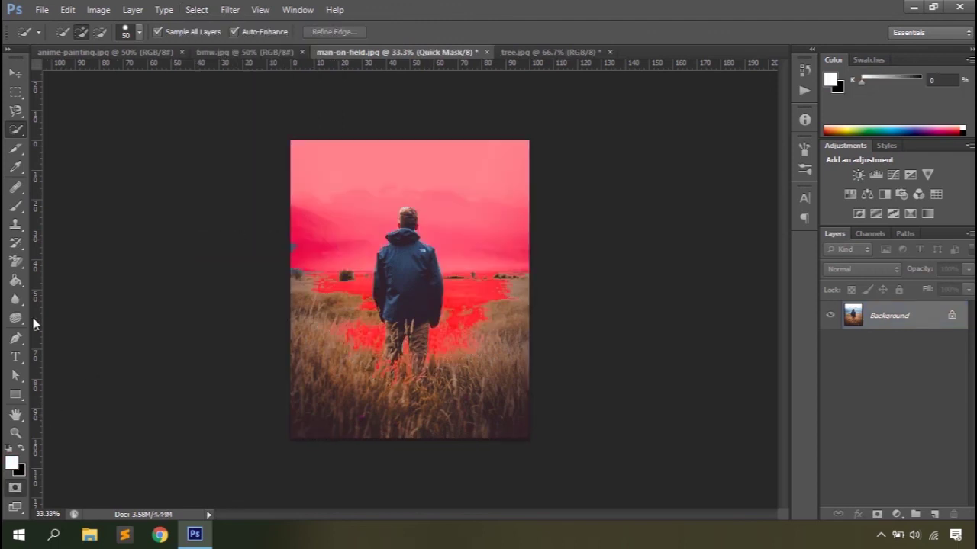
left_click(15, 208)
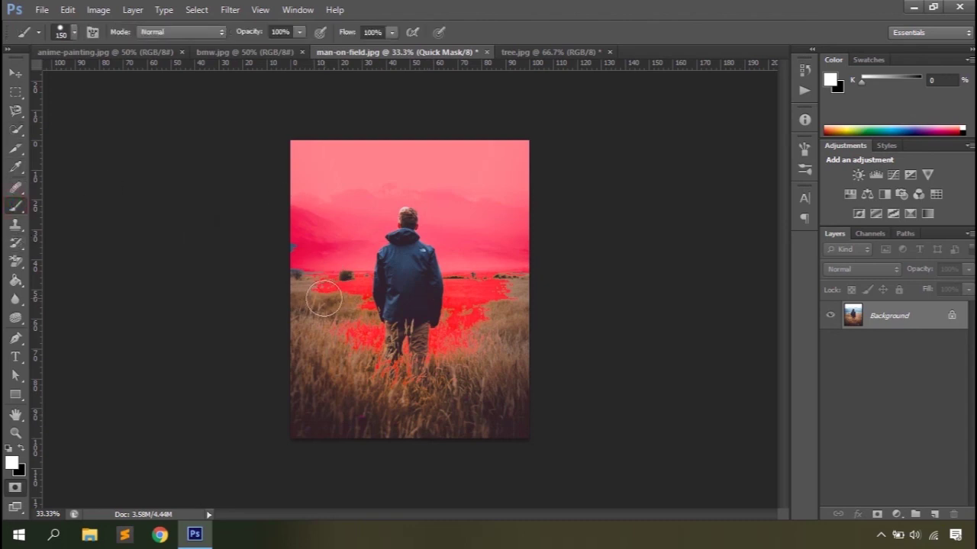
left_click(21, 450)
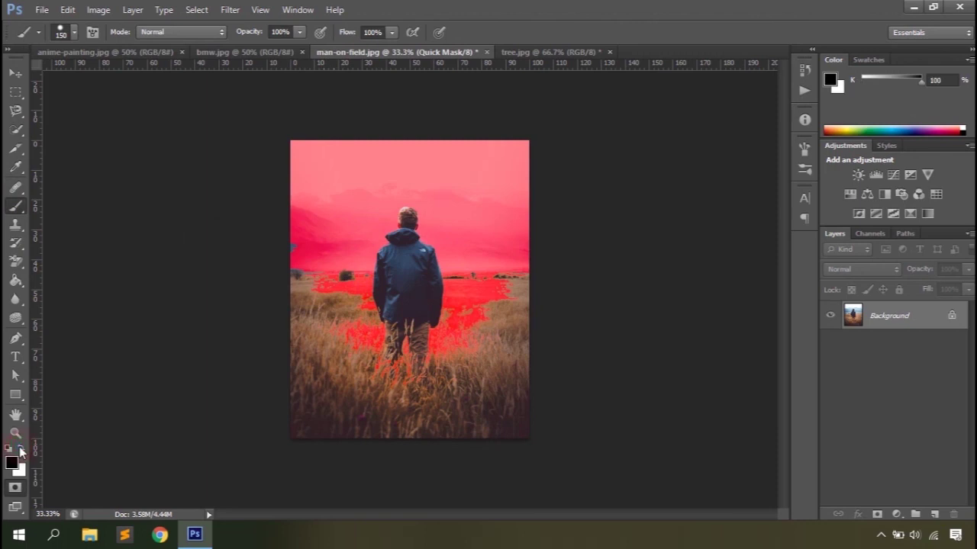
mouse_move(314, 266)
left_mouse_down()
mouse_move(303, 356)
mouse_move(321, 315)
mouse_move(352, 283)
mouse_move(358, 357)
mouse_move(361, 324)
mouse_move(303, 405)
mouse_move(314, 470)
mouse_move(397, 387)
mouse_move(367, 371)
mouse_move(477, 379)
mouse_move(514, 424)
mouse_move(498, 313)
mouse_move(513, 290)
mouse_move(479, 247)
mouse_move(467, 281)
mouse_move(463, 274)
mouse_move(466, 370)
mouse_move(455, 326)
mouse_move(440, 410)
left_mouse_up()
Step: Paint a white area around the man to add it to the selection, then leave Quick Mask mode
left_click(20, 450)
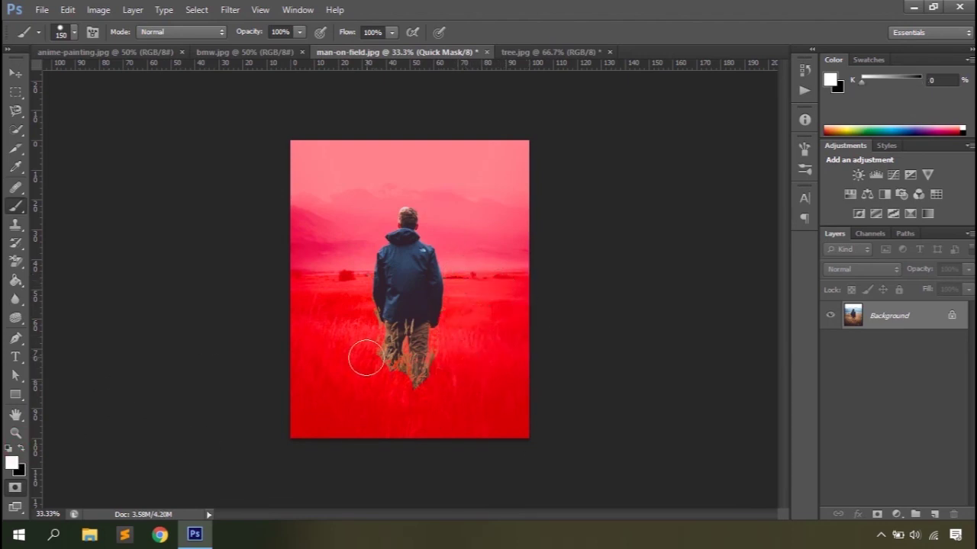
mouse_move(399, 207)
left_mouse_down()
mouse_move(429, 224)
mouse_move(420, 238)
mouse_move(431, 326)
mouse_move(404, 369)
mouse_move(380, 329)
mouse_move(393, 222)
left_mouse_up()
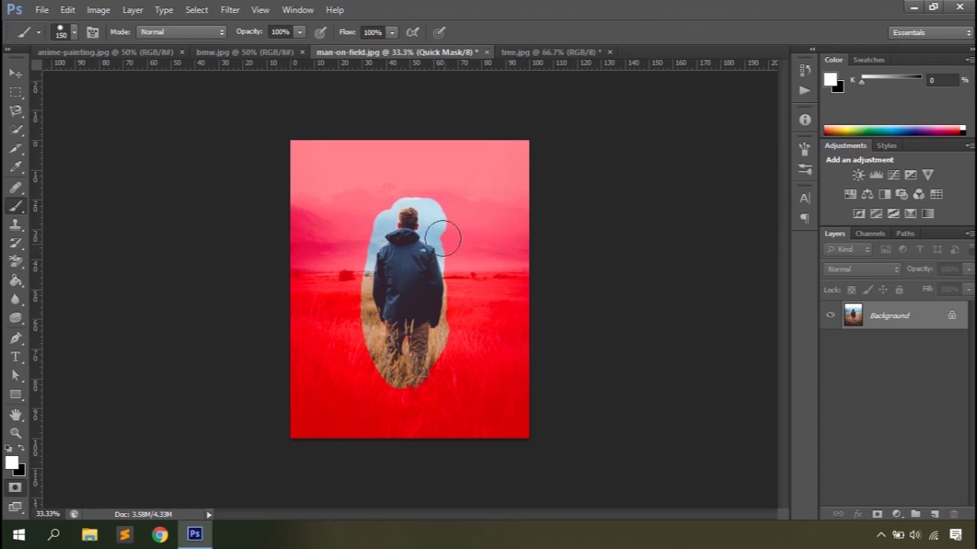
left_click(18, 489)
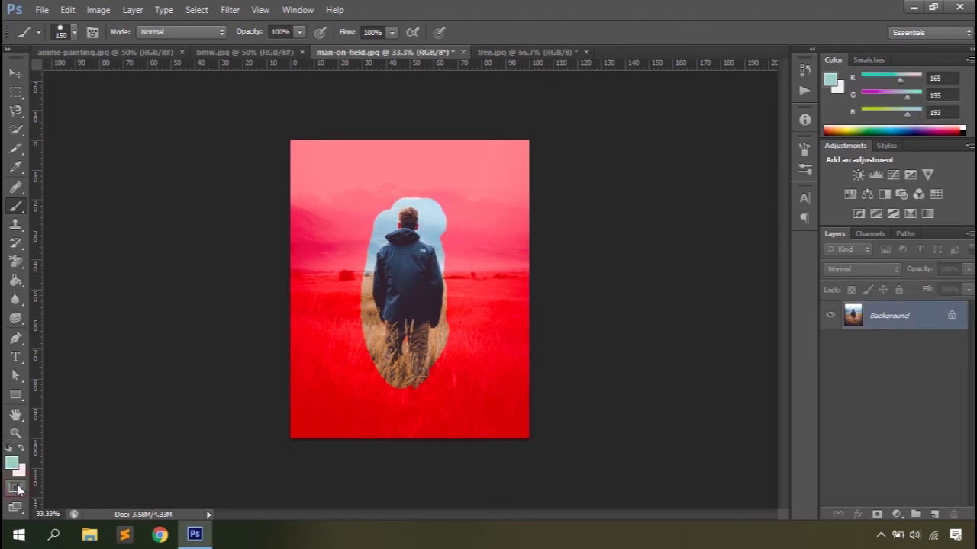